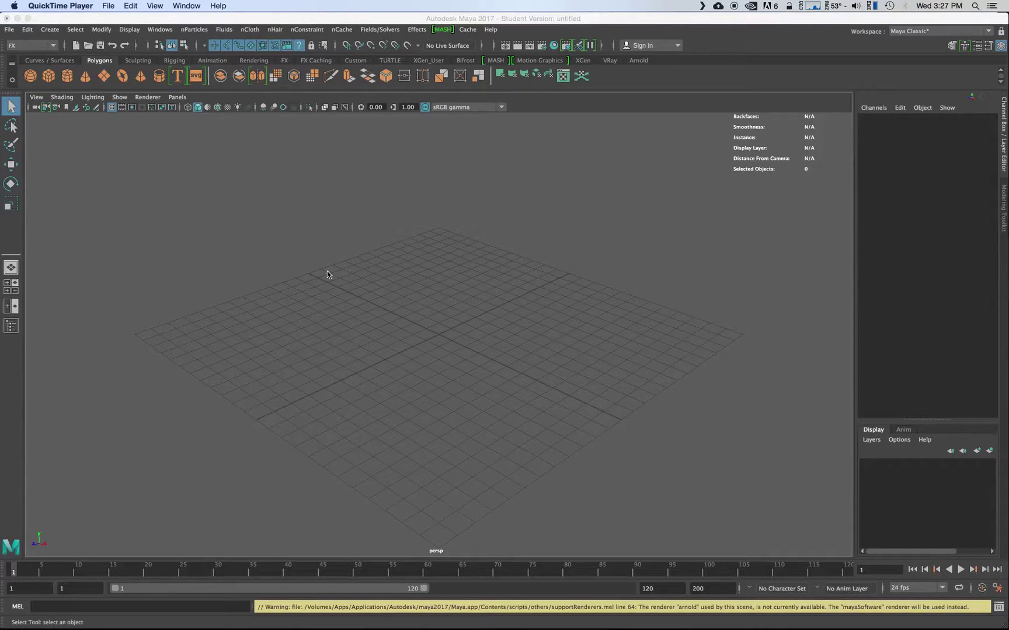
left_click_drag(327, 270, 362, 279, "alt")
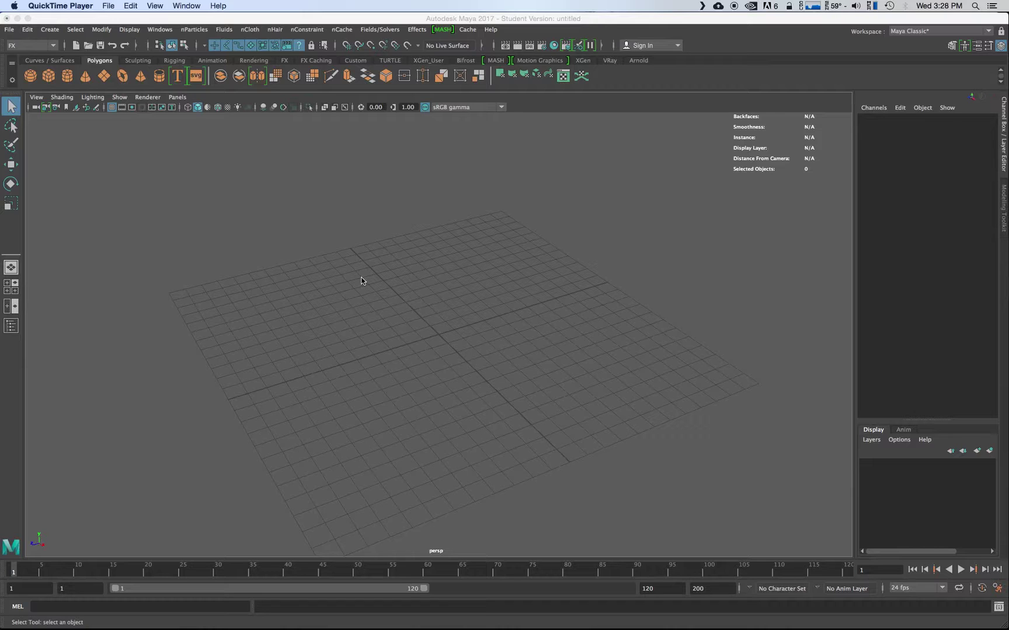
mouse_move(393, 317)
left_mouse_down("alt")
mouse_move(412, 300)
mouse_move(389, 308)
left_mouse_up("alt")
left_click_drag(390, 308, 405, 341, "alt")
- Import chain.obj from the Lego Chain folder into the scene
left_click(9, 30)
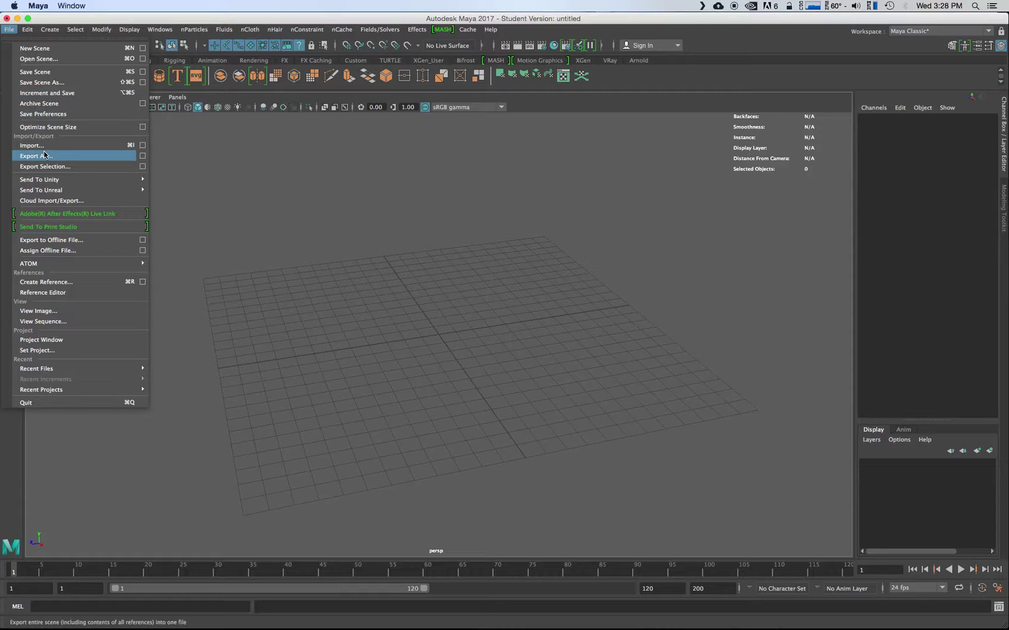
left_click(32, 145)
left_click(202, 290)
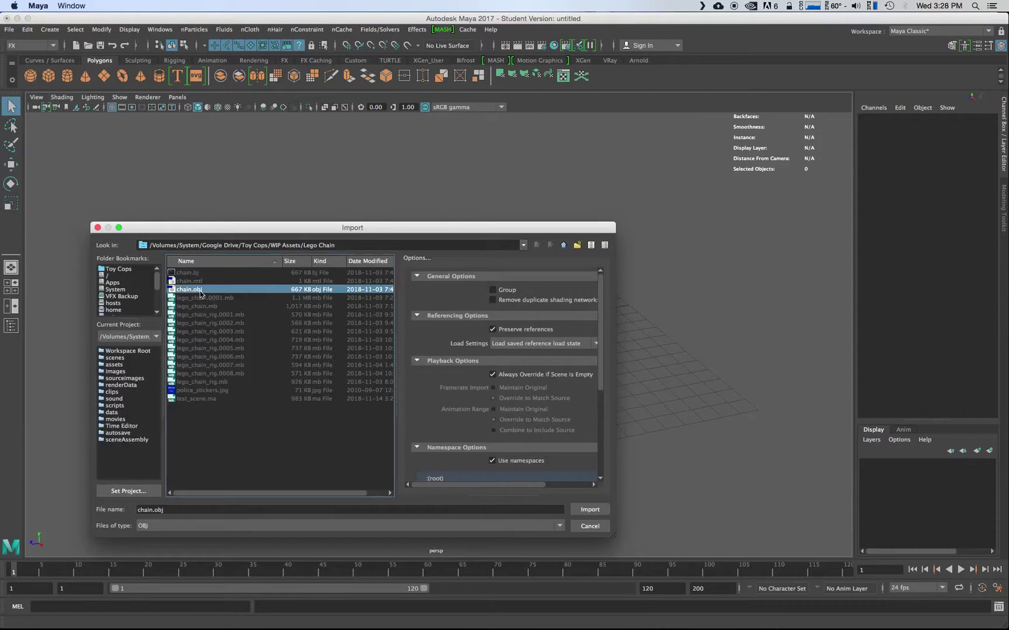
left_click(588, 510)
- Separate the imported chain mesh into its individual links and end mounts
left_click_drag(414, 355, 708, 475, "alt")
right_click_drag(351, 318, 331, 489, "shift")
left_click_drag(337, 462, 219, 185, "alt")
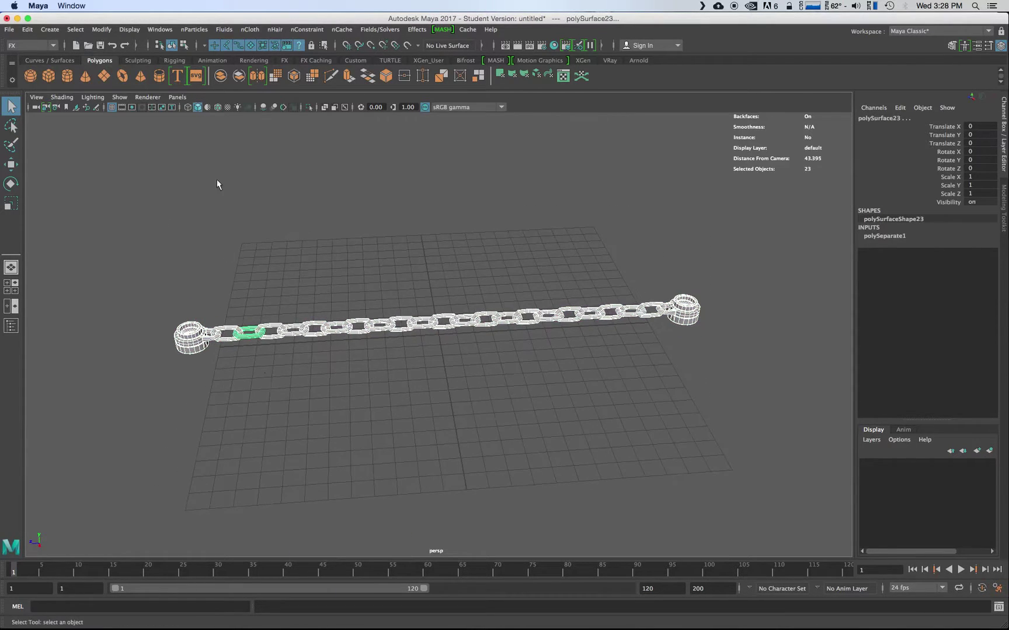
- Freeze the transformations of all the chain pieces and center their pivots
left_click(101, 29)
left_click(140, 77)
left_click(101, 29)
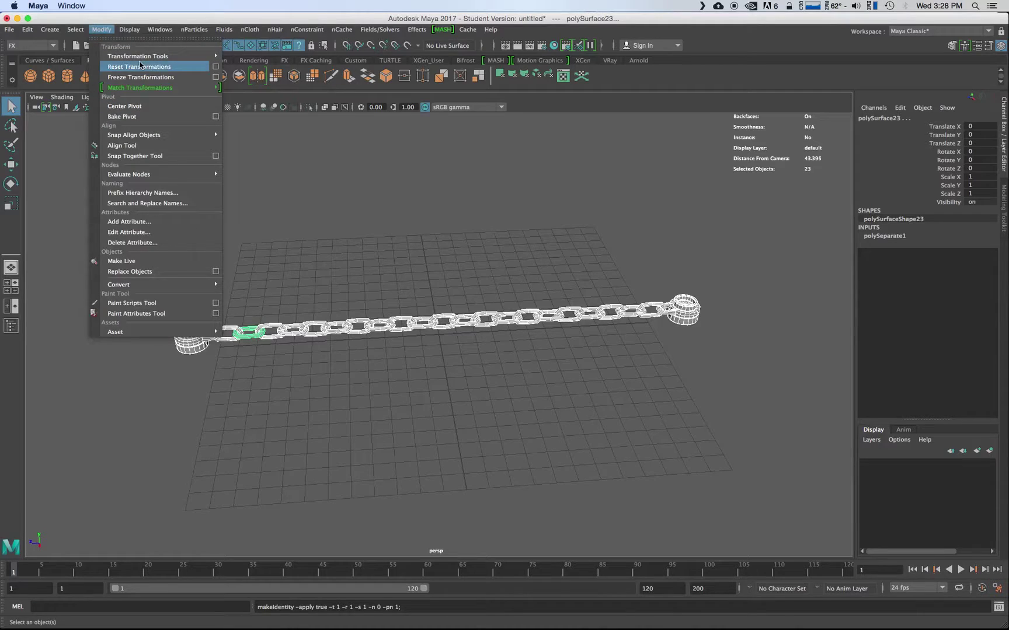
mouse_move(139, 59)
left_click(124, 105)
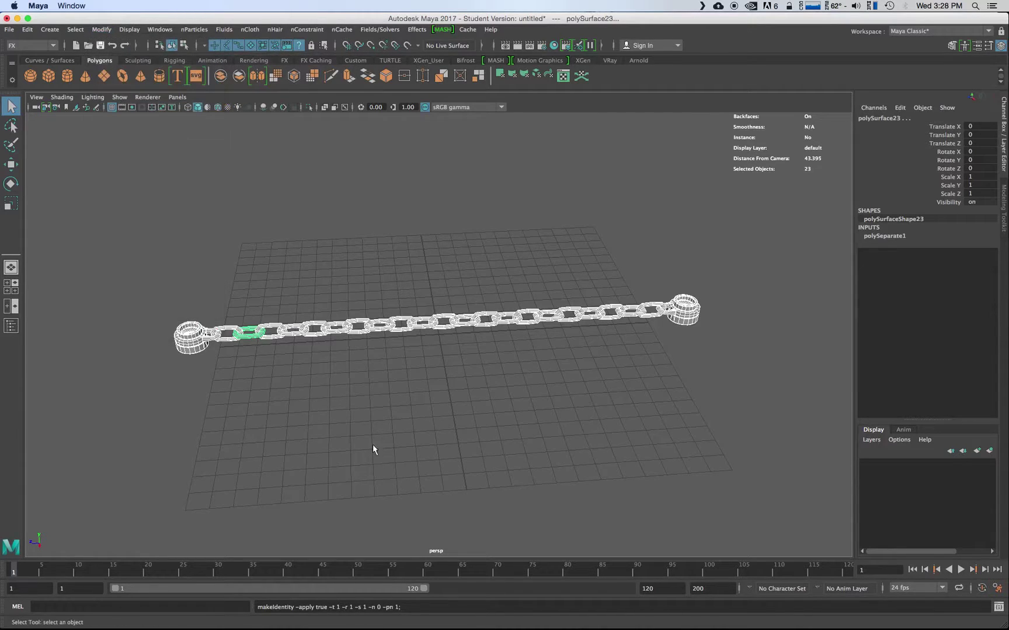
left_click_drag(373, 444, 370, 393, "alt")
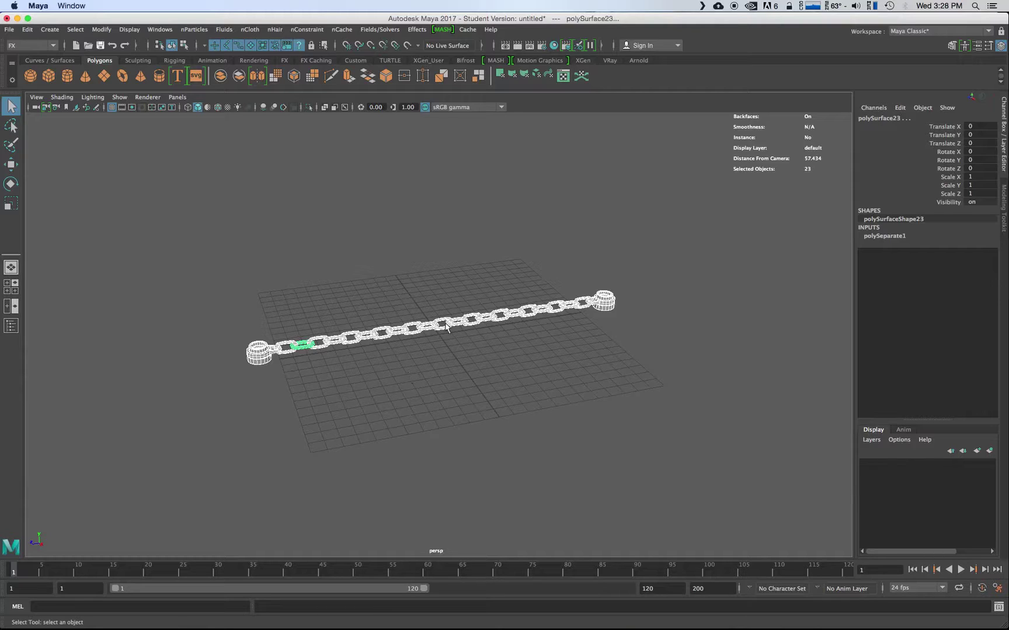
- Create a polygon cube and scale it into a flat, elongated block about 5.9 × 3.76 × 14.79
left_click(184, 203)
left_click(48, 76)
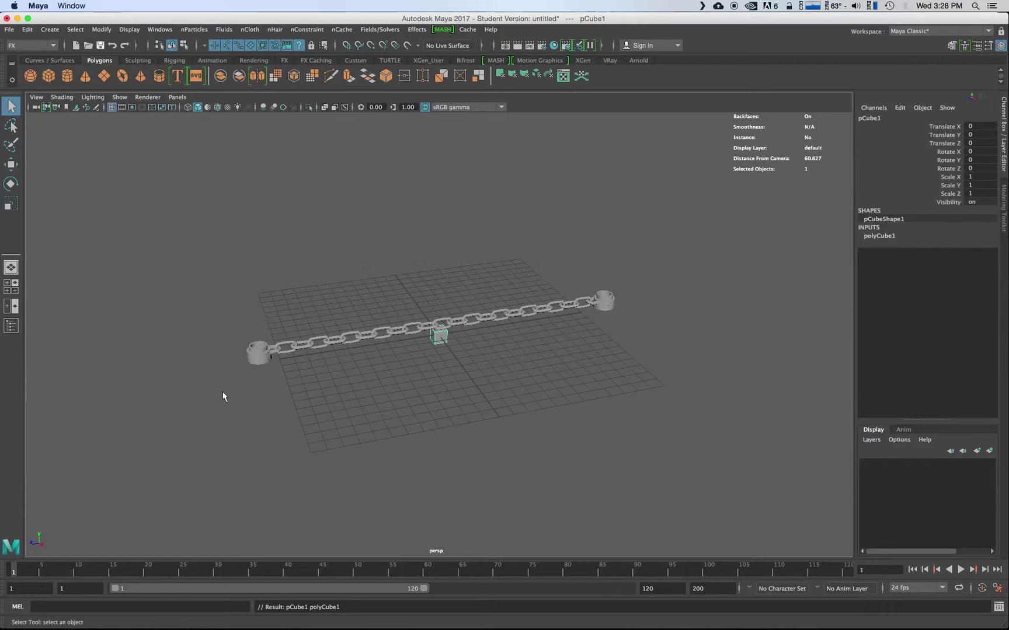
key("e")
key("r")
left_click_drag(439, 337, 596, 420)
key("e")
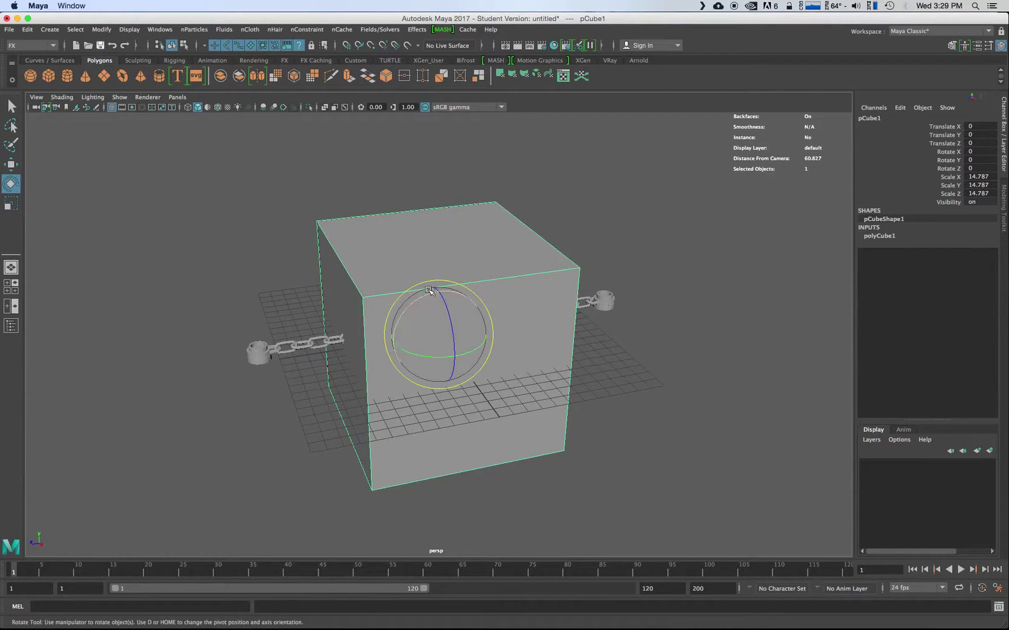
key("r")
left_click_drag(439, 292, 439, 323)
- Move the block beneath one end mount of the chain, at about Translate Y -1.45 and Translate Z -20.17
left_click_drag(429, 379, 501, 397, "alt")
left_click_drag(485, 341, 646, 351)
key("w")
left_click_drag(693, 285, 693, 301)
left_click_drag(433, 352, 428, 367, "alt")
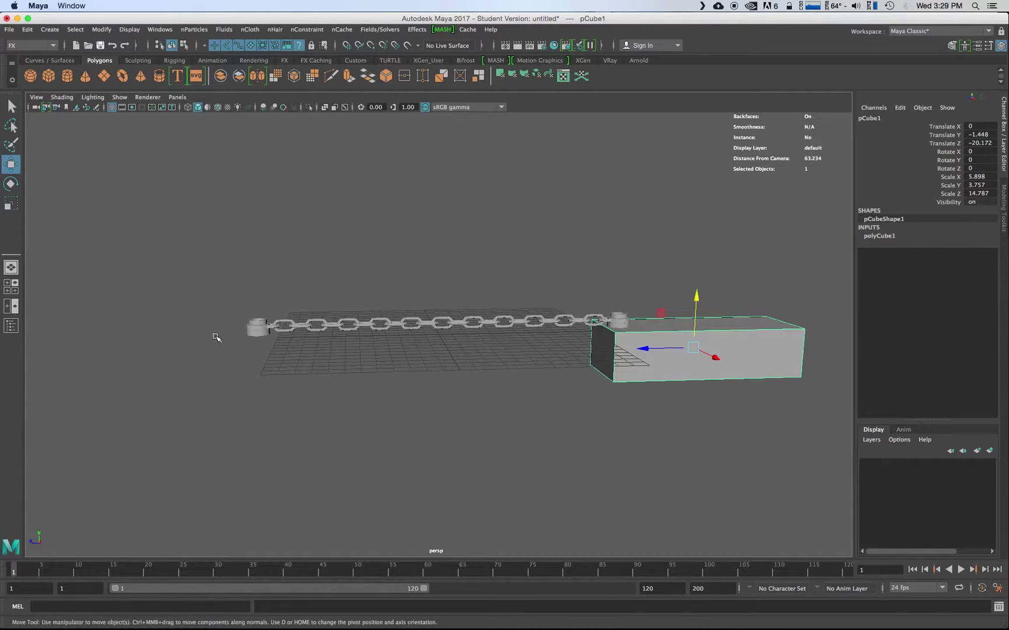
- Duplicate the block to the opposite end of the chain and scale the copy to about 3.85 × 2.45 × 9.64
key("ctrl+d")
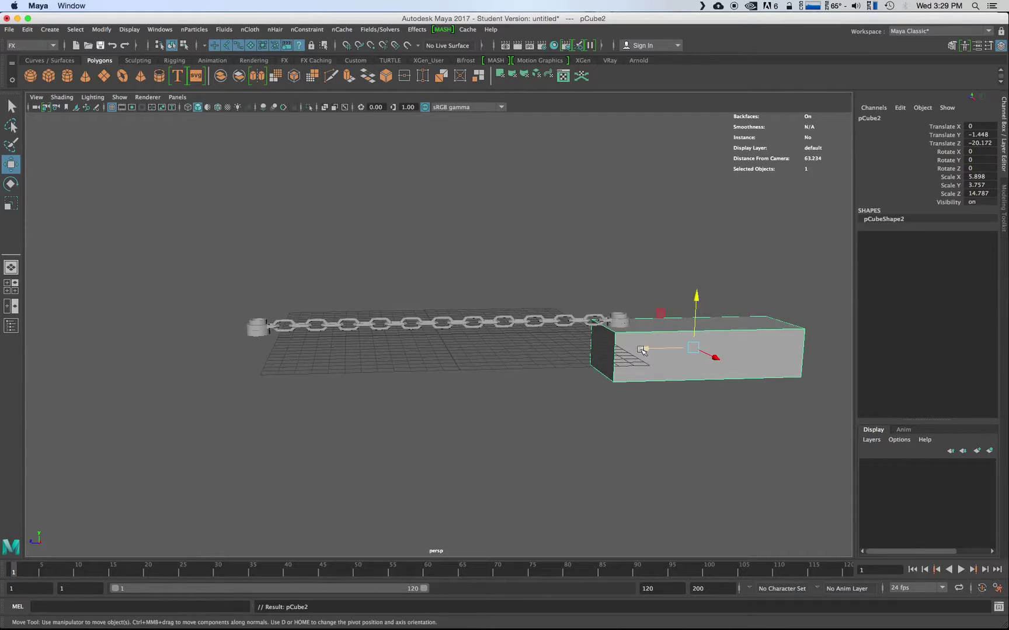
left_click_drag(640, 353, 204, 349)
key("e")
key("r")
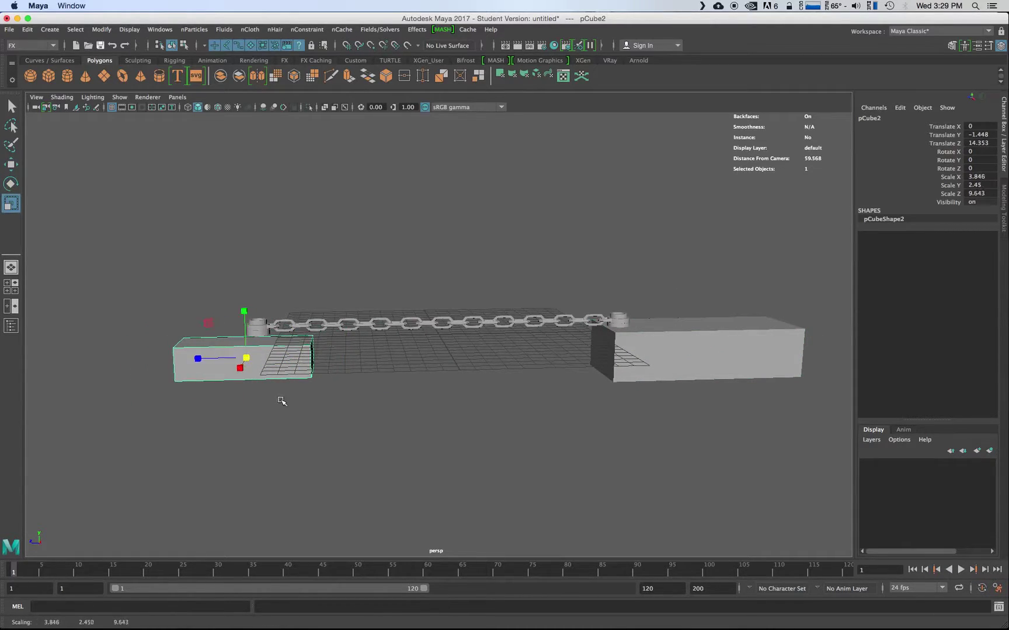
left_click_drag(281, 401, 202, 400, "alt")
- Reposition the smaller block directly under its end mount, at about Translate Y -0.79 and Translate Z 16.64
key("w")
left_click_drag(224, 356, 222, 339)
left_click_drag(433, 411, 413, 399, "alt")
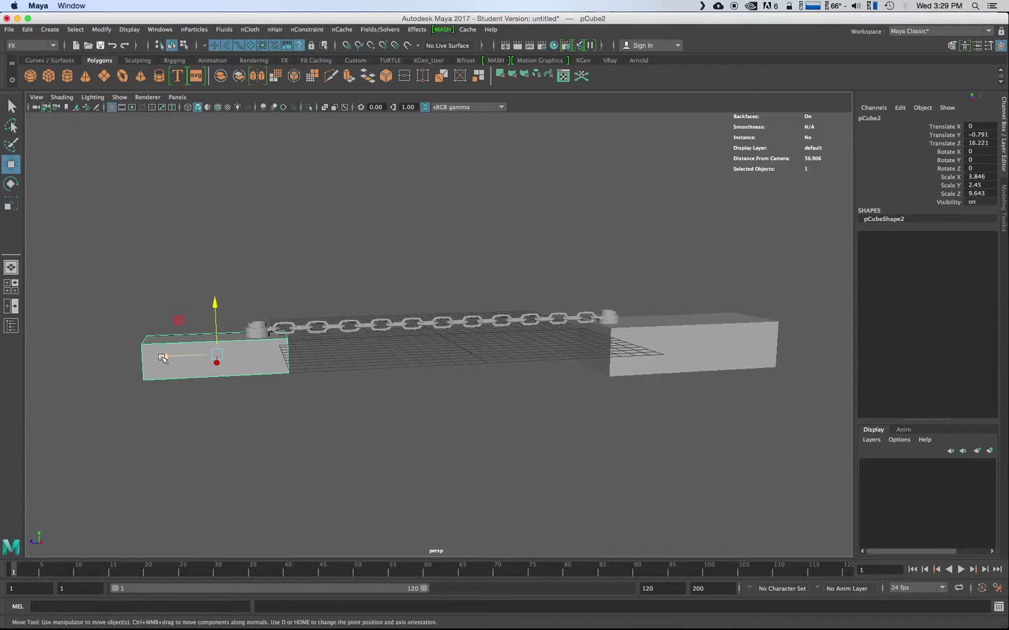
left_click_drag(169, 356, 158, 357)
left_click_drag(338, 383, 354, 383, "alt")
- Create a Pin constraint with Interpenetrate enabled between the smaller block and the end mount standing on it
left_click_drag(480, 392, 447, 367, "alt")
scroll(428, 387, "up", 5)
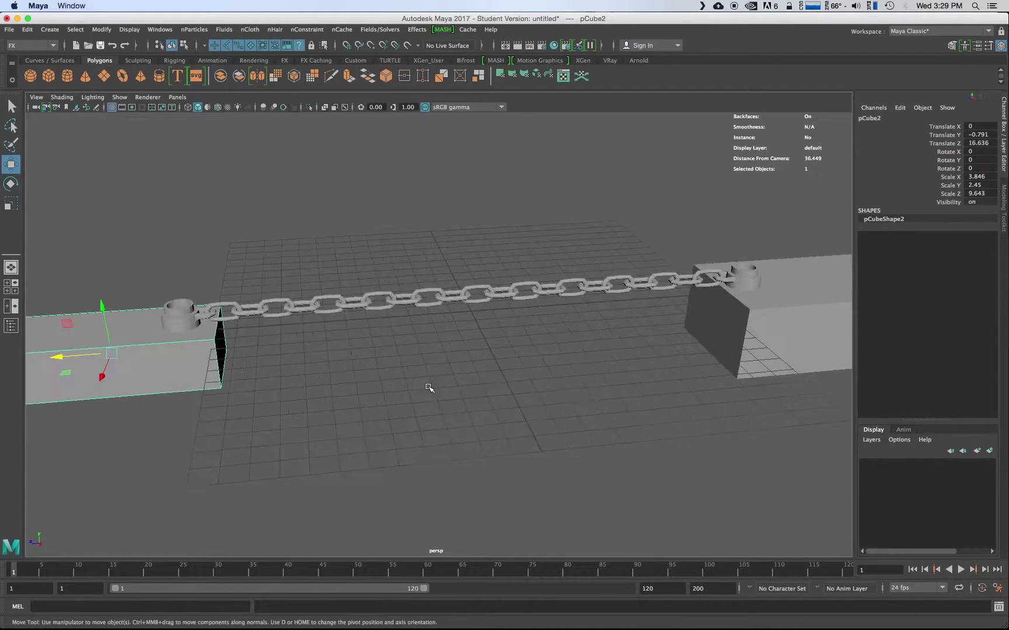
left_click(179, 310)
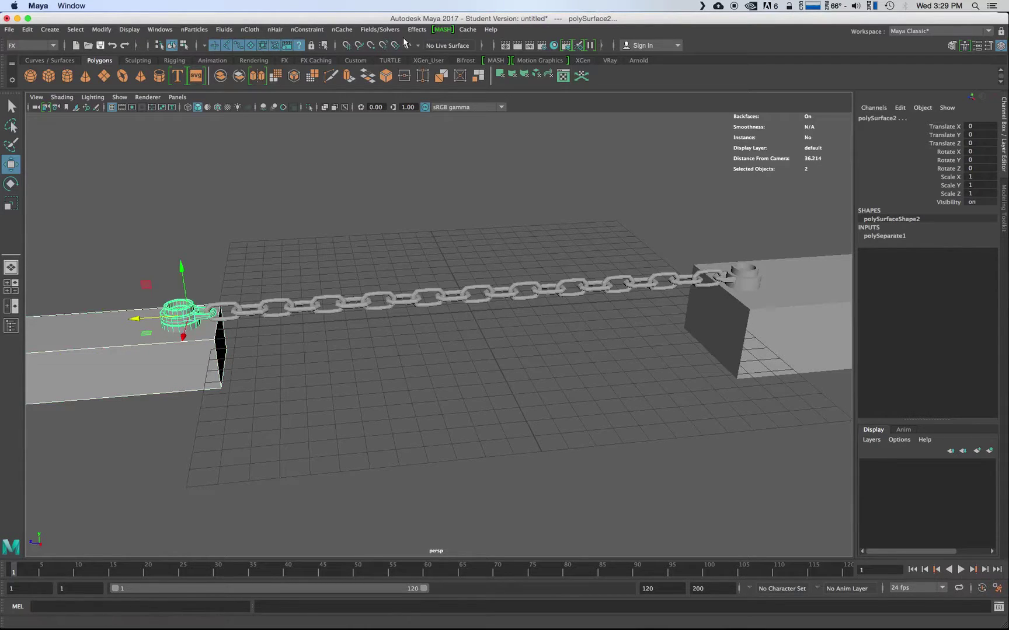
left_click(380, 29)
left_click(387, 32)
left_click(32, 45)
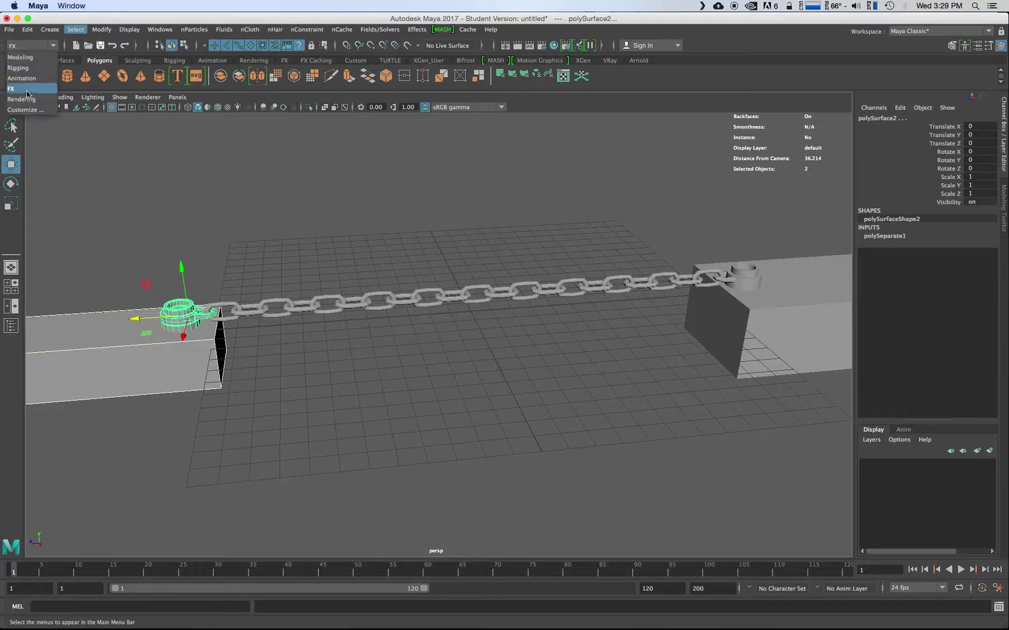
left_click(30, 90)
left_click(380, 29)
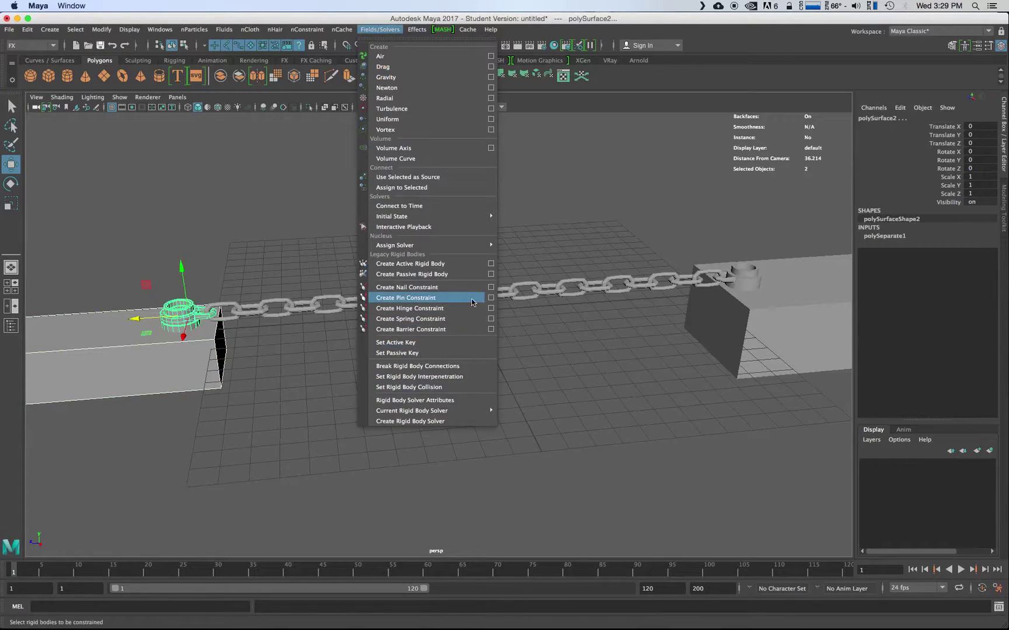
left_click(490, 298)
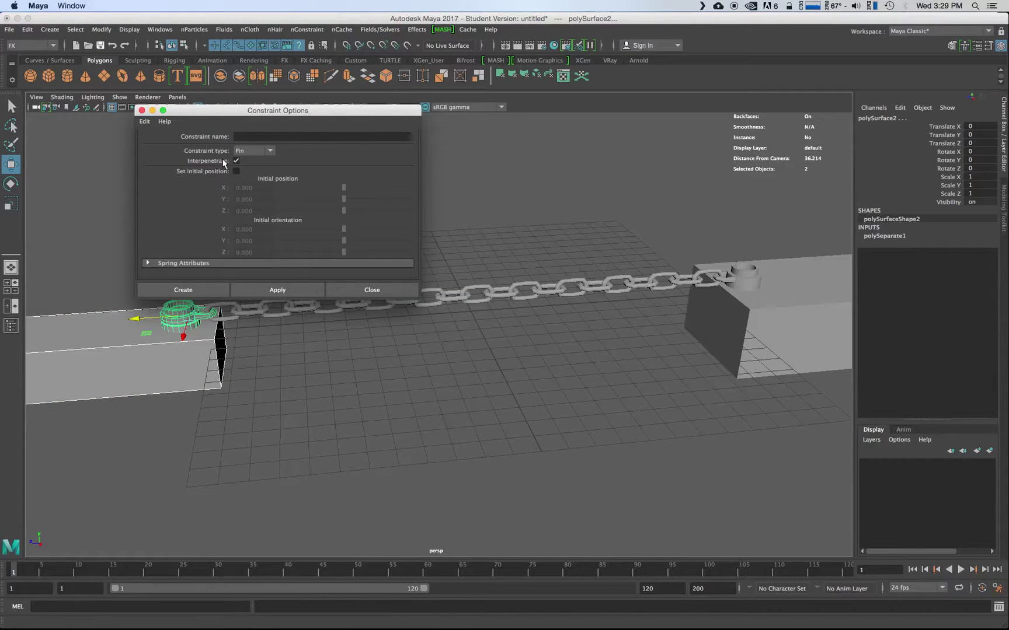
left_click_drag(229, 113, 145, 56)
left_click(194, 233)
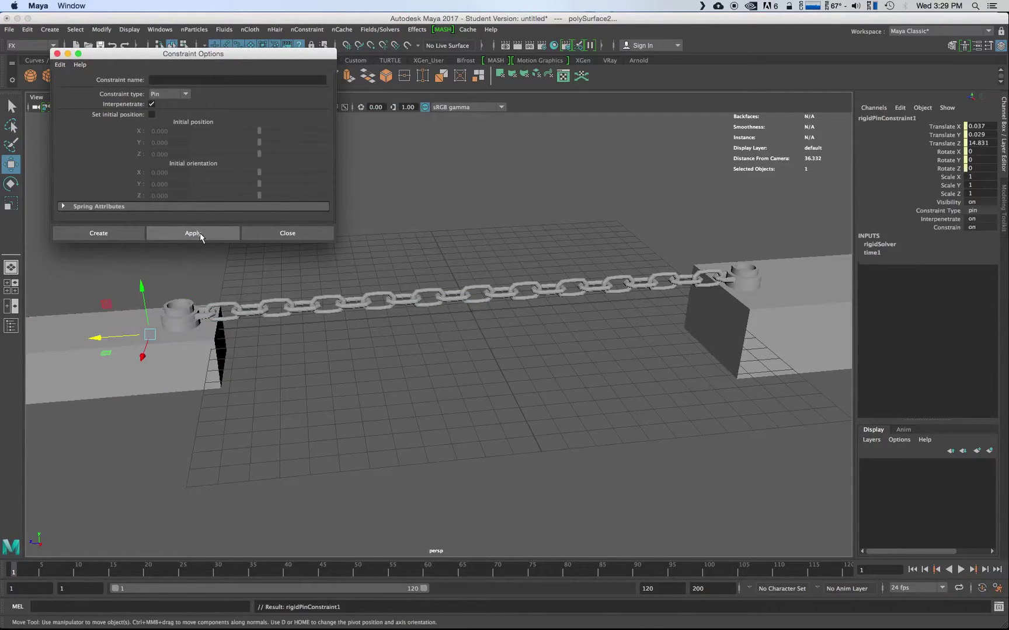
left_click(57, 53)
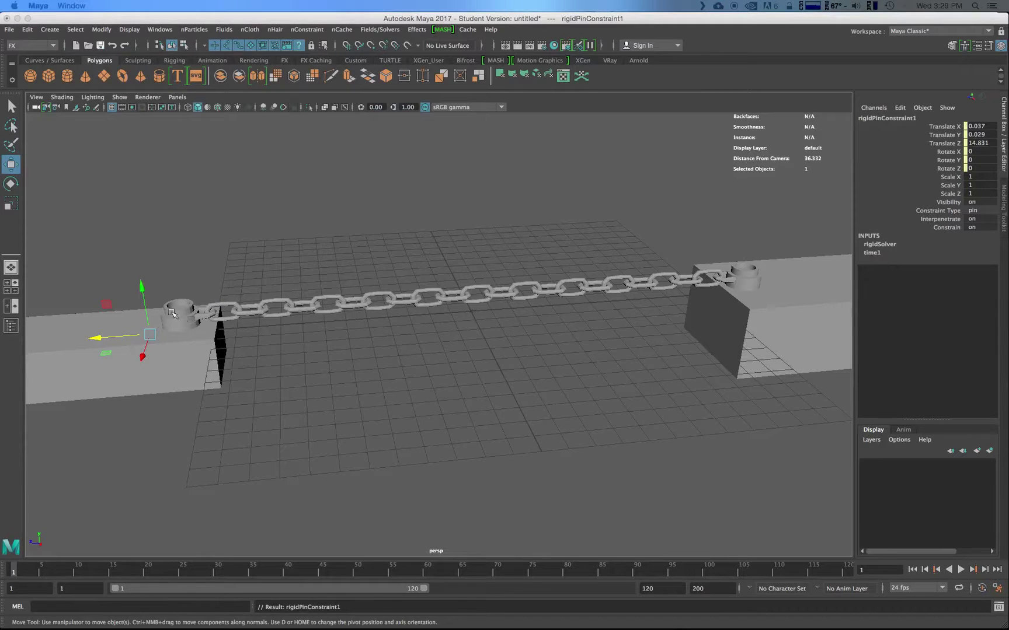
- Pin the smaller block's end mount to the first chain link, and the first link to the second
left_click(186, 320)
left_click(231, 311, "shift")
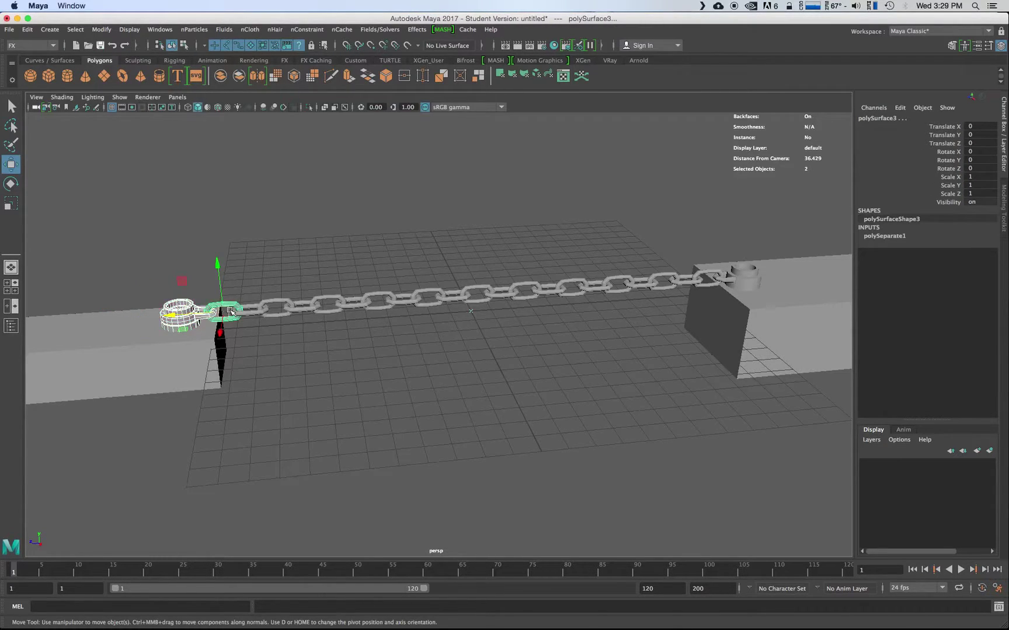
key("g")
left_click_drag(258, 366, 259, 387, "alt")
middle_click_drag(258, 387, 367, 369, "alt")
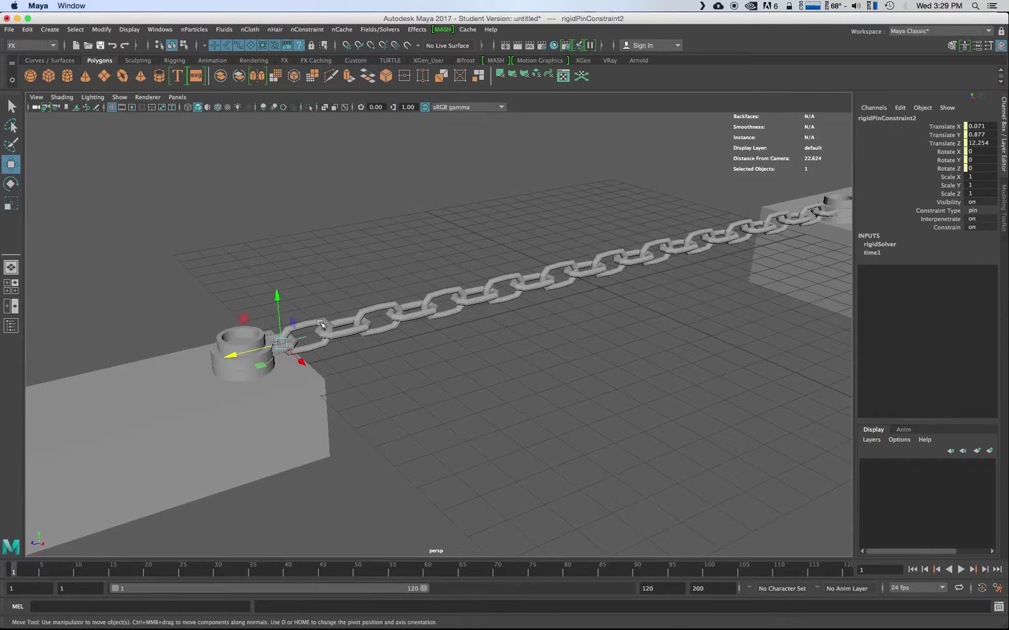
left_click_drag(321, 325, 346, 355)
key("g")
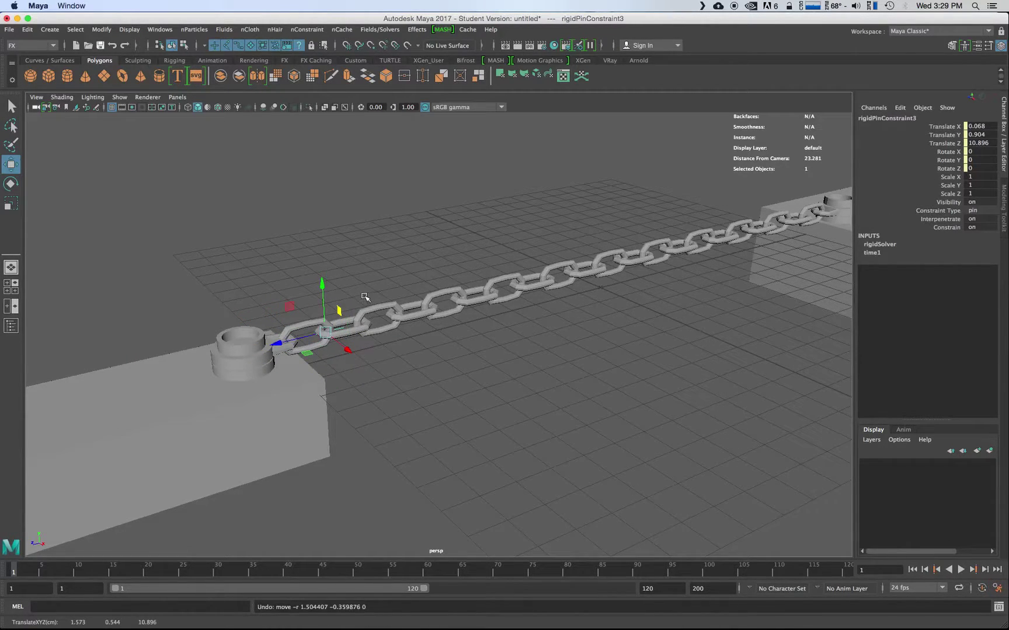
- Add Pin constraints between each neighbouring pair of links from the second to the seventh link
left_click_drag(364, 298, 368, 349)
key("g")
left_click_drag(395, 290, 409, 316)
key("g")
left_click_drag(440, 281, 421, 318)
key("g")
left_click_drag(461, 271, 470, 308)
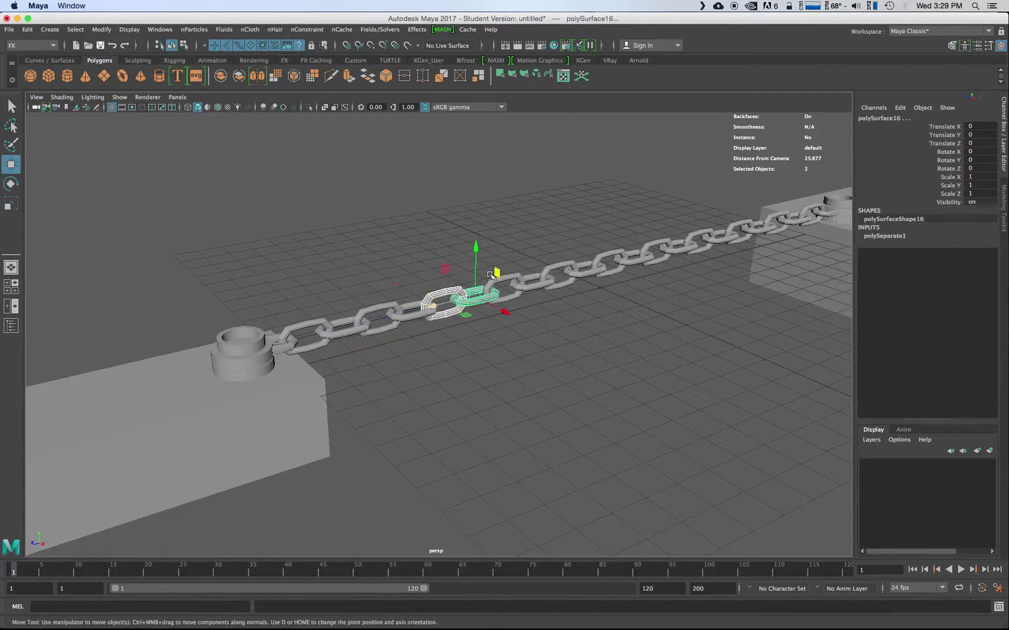
key("g")
left_click_drag(506, 266, 492, 296)
key("g")
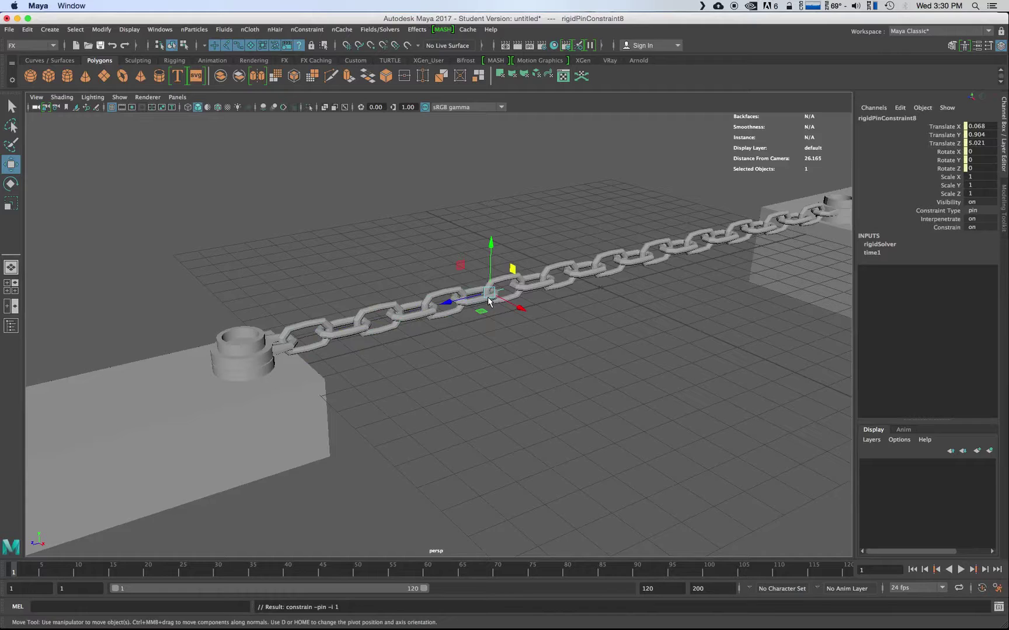
- Add Pin constraints between each neighbouring pair of links from the seventh to the tenth link
key("q")
left_click_drag(529, 263, 586, 278)
key("g")
key("g")
key("g")
left_click_drag(588, 251, 567, 262)
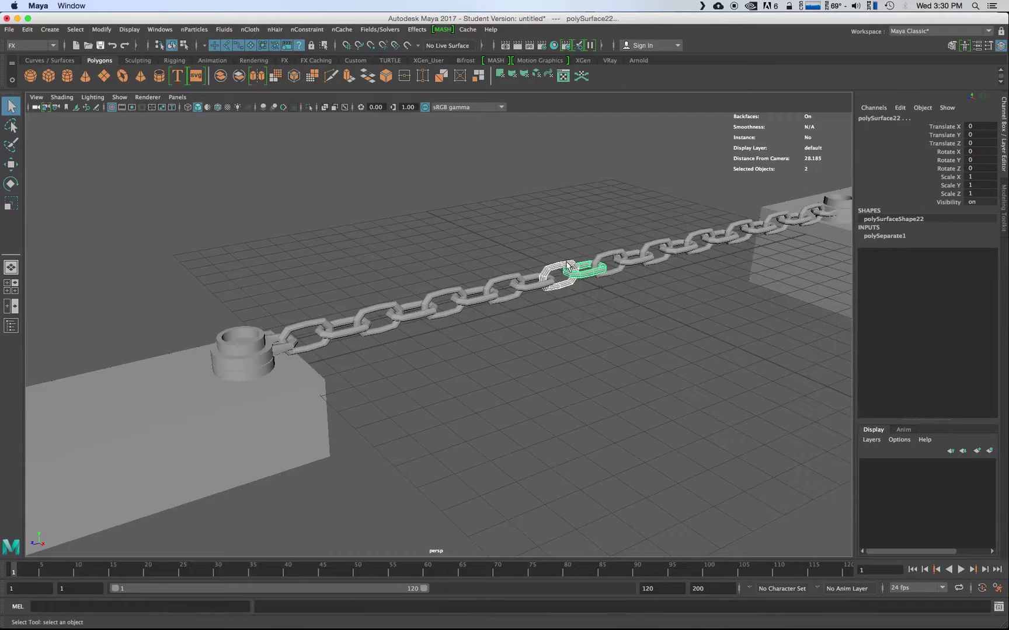
key("g")
- Add Pin constraints between each neighbouring pair of links from the tenth to the fourteenth link
middle_click_drag(598, 271, 406, 387, "alt")
scroll(406, 388, "up", 4)
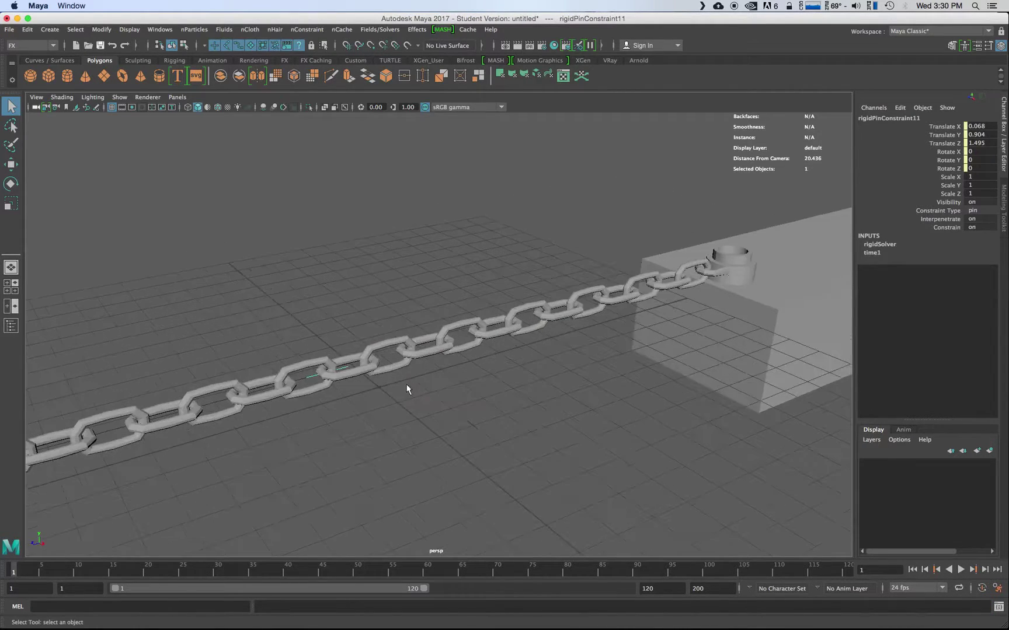
left_click_drag(354, 337, 340, 365)
key("g")
left_click_drag(407, 317, 389, 347)
key("g")
left_click_drag(455, 308, 441, 342)
key("g")
left_click_drag(497, 297, 487, 328)
key("g")
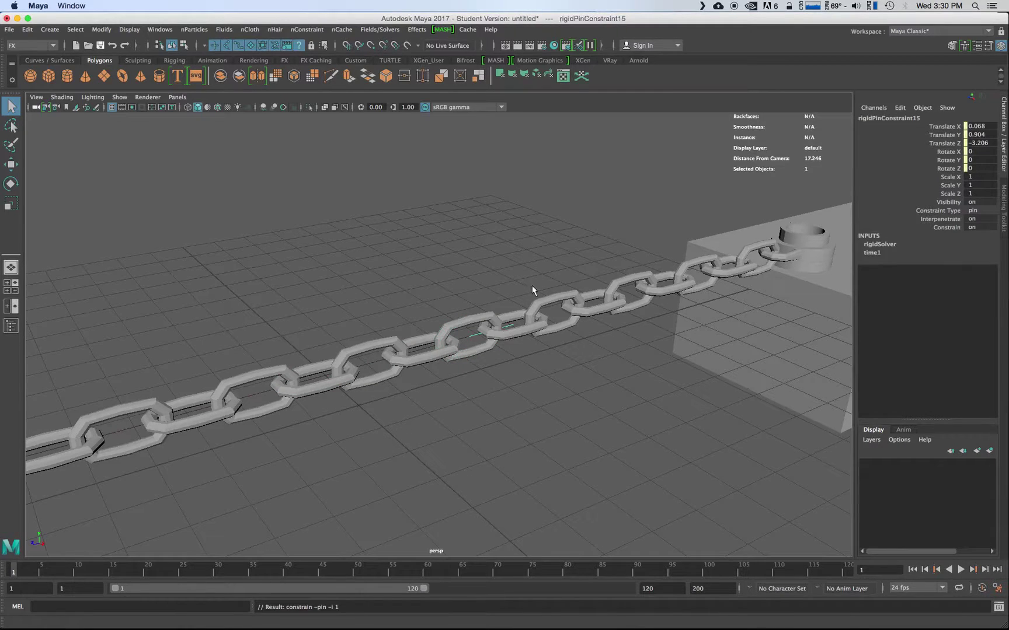
- Add Pin constraints between each neighbouring pair of links from the fourteenth to the eighteenth link
left_click_drag(534, 288, 527, 326)
key("g")
left_click_drag(589, 301, 642, 295)
key("g")
key("g")
key("g")
- Pin the remaining neighbouring links from the eighteenth onward, and the last link to the larger block's end mount
middle_click_drag(643, 295, 364, 175, "alt")
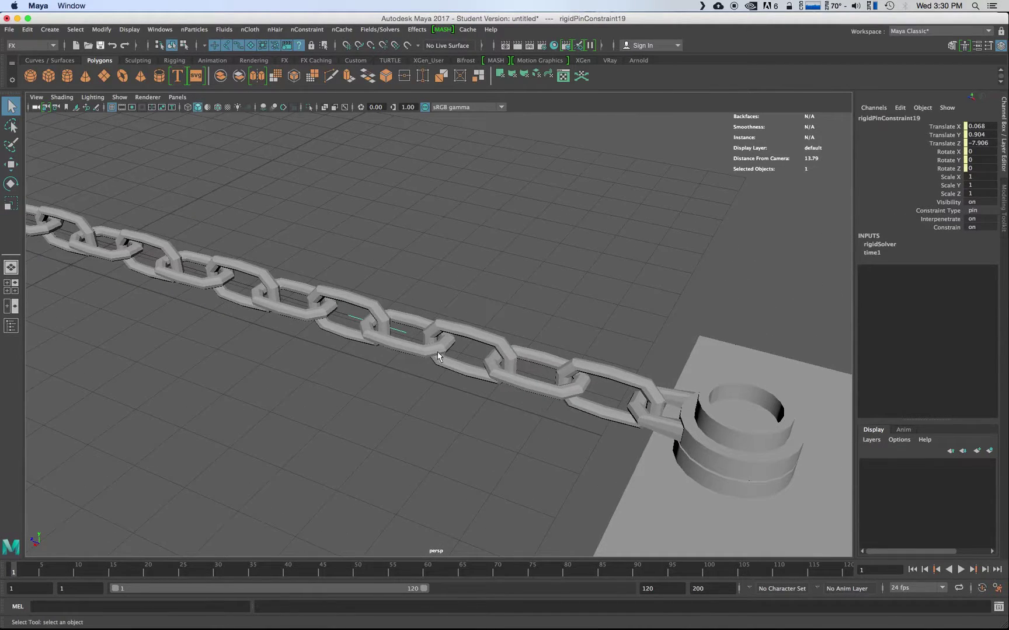
left_click_drag(350, 313, 458, 348)
key("g")
left_click_drag(516, 322, 660, 403)
key("g")
key("g")
left_click(659, 402)
left_click(743, 430, "shift")
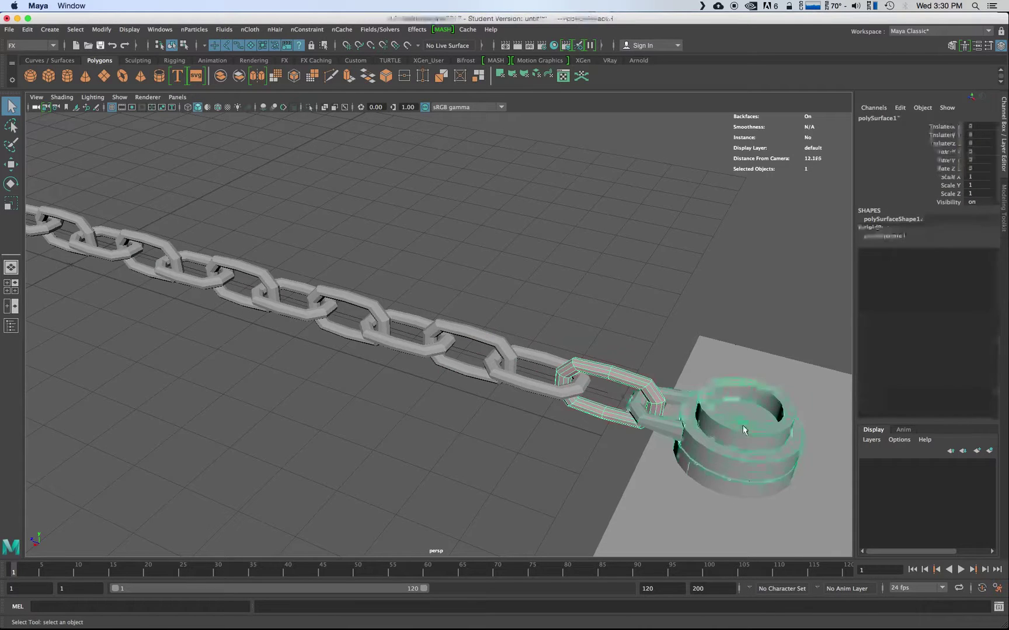
key("g")
- Apply a Nail constraint to the larger block and the end mount standing on it
left_click_drag(502, 484, 560, 457, "alt")
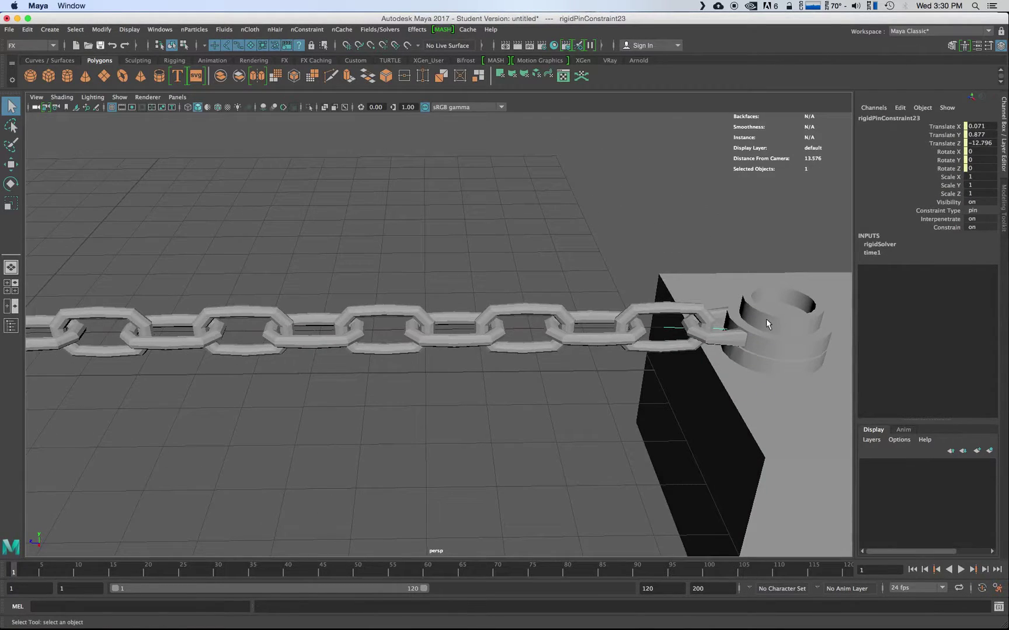
left_click_drag(740, 325, 744, 343)
left_click(317, 27)
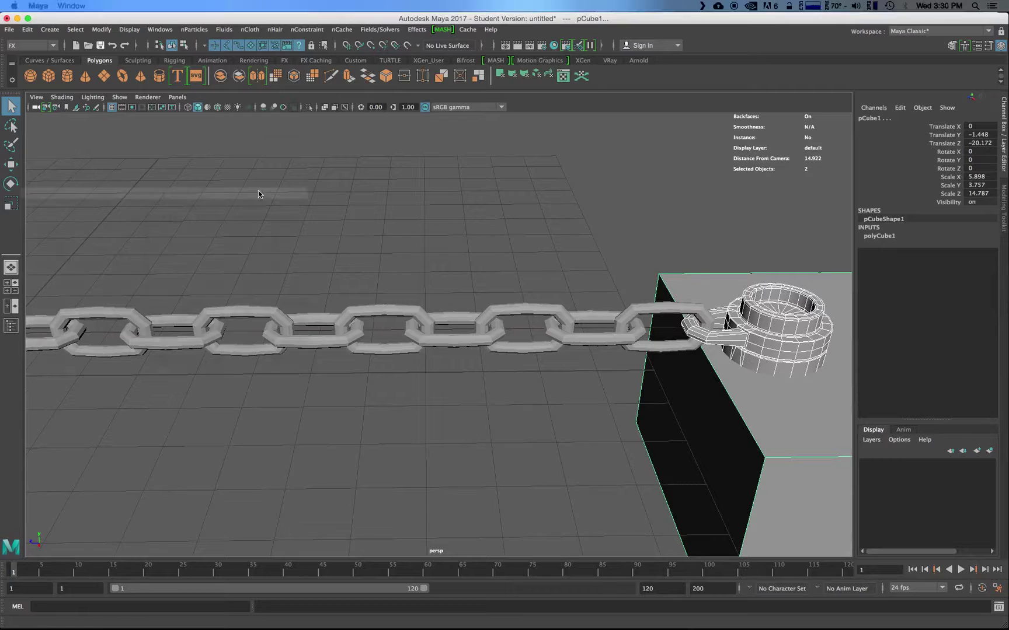
left_click(216, 138)
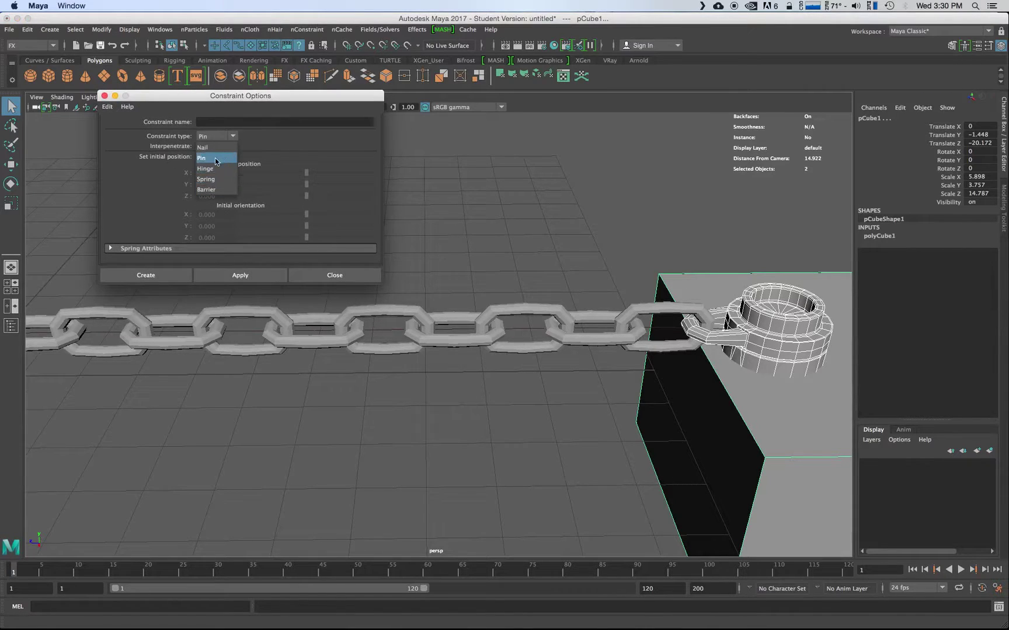
left_click(202, 147)
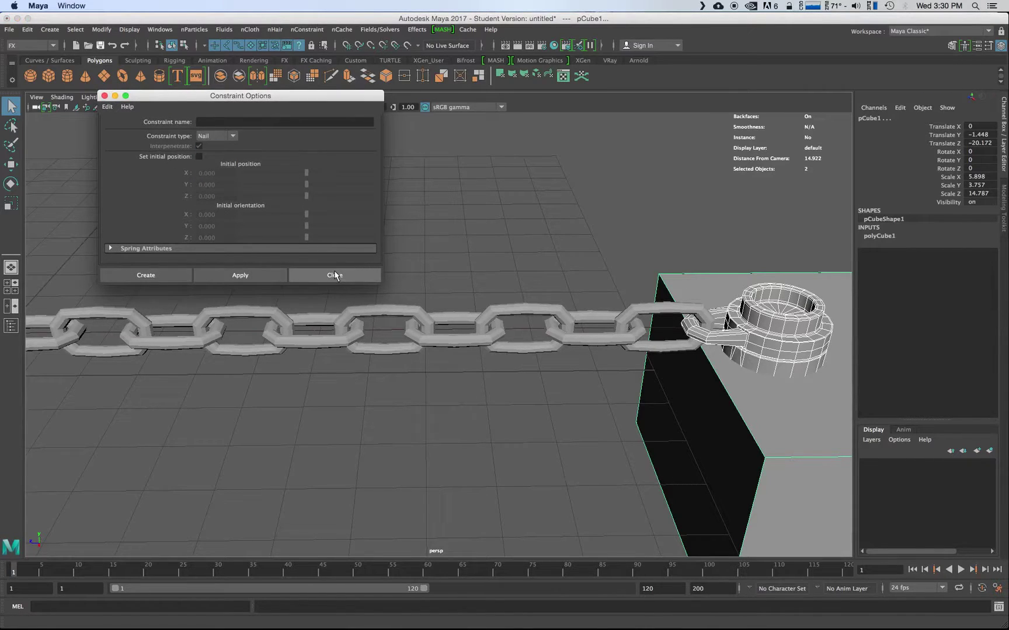
left_click(240, 276)
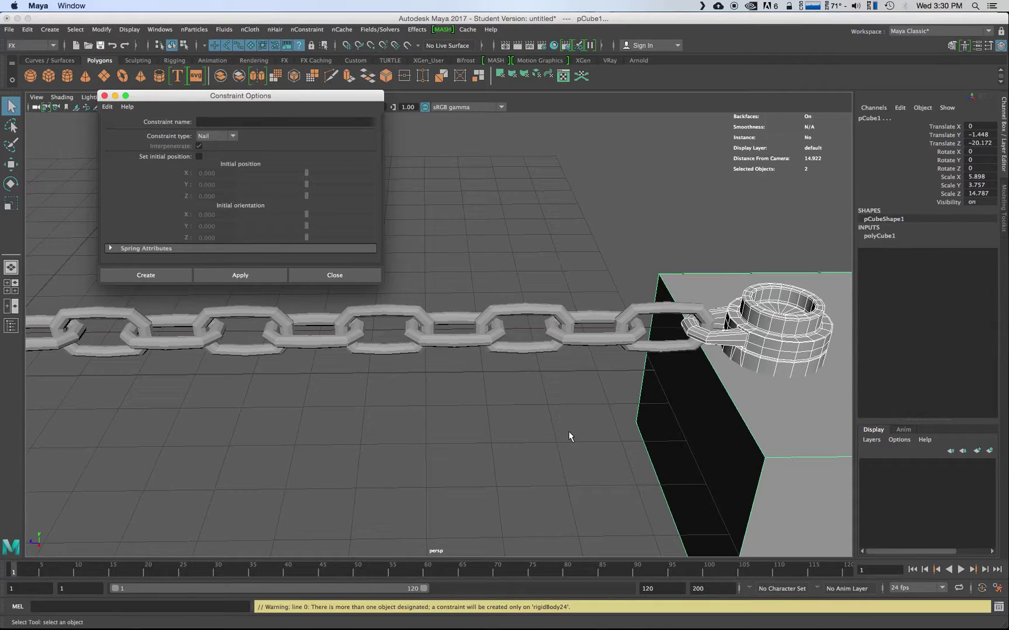
- Apply a Nail constraint to the larger block's end mount alone and move the constraint into the block at Translate Z about -16.04
left_click(819, 338)
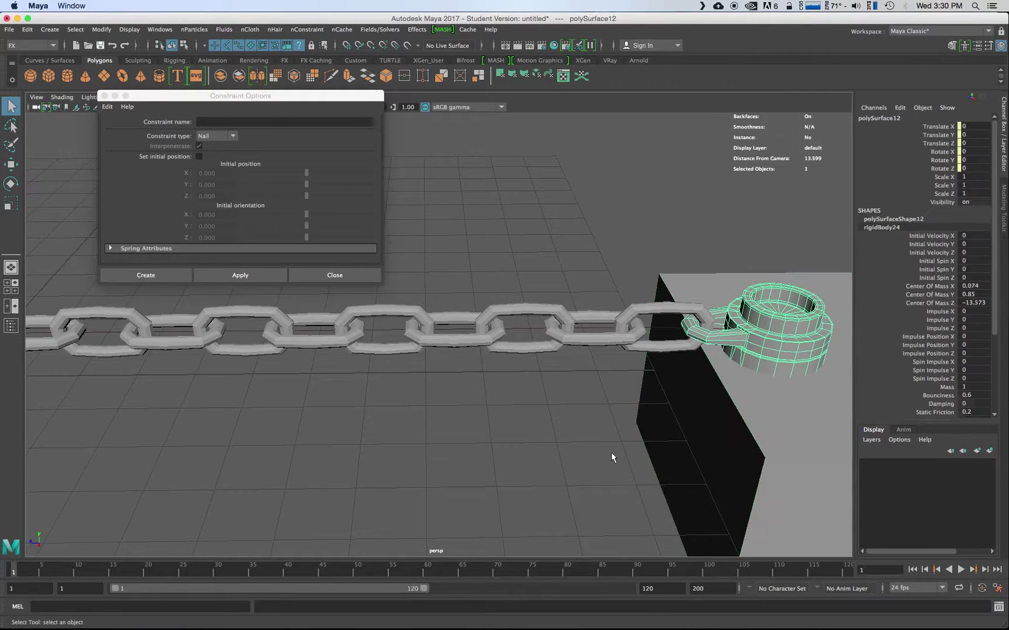
left_click(234, 275)
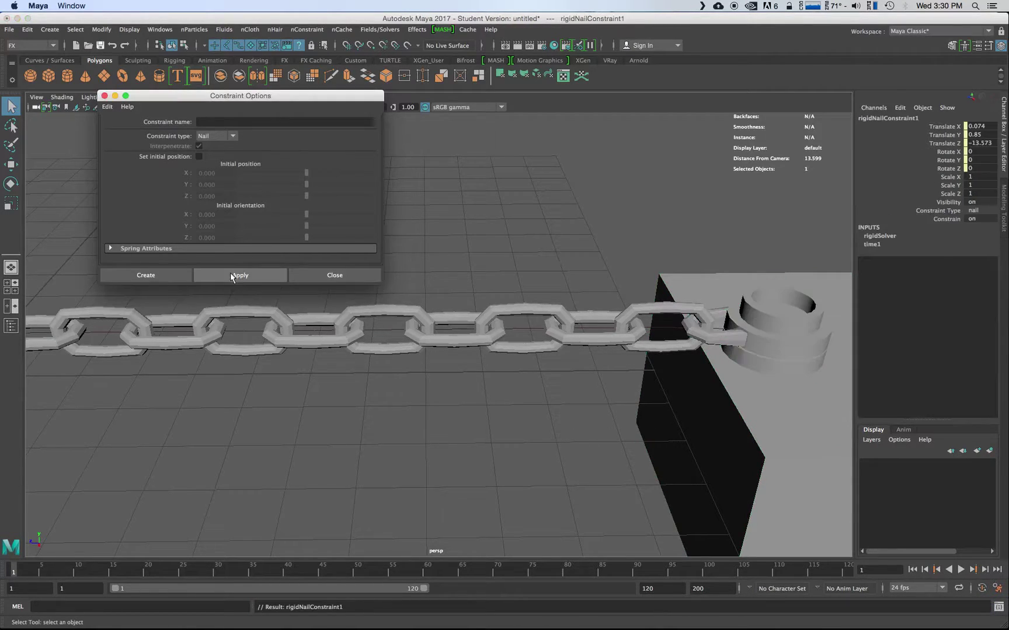
scroll(651, 352, "down", 3)
middle_click_drag(651, 351, 392, 342, "alt")
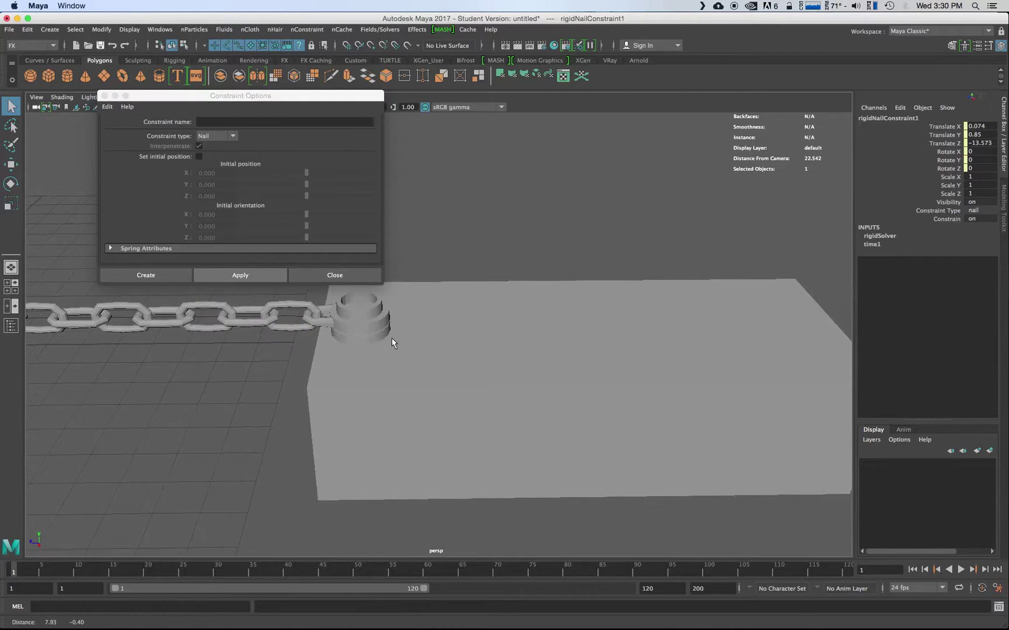
scroll(400, 341, "up", 1)
key("4")
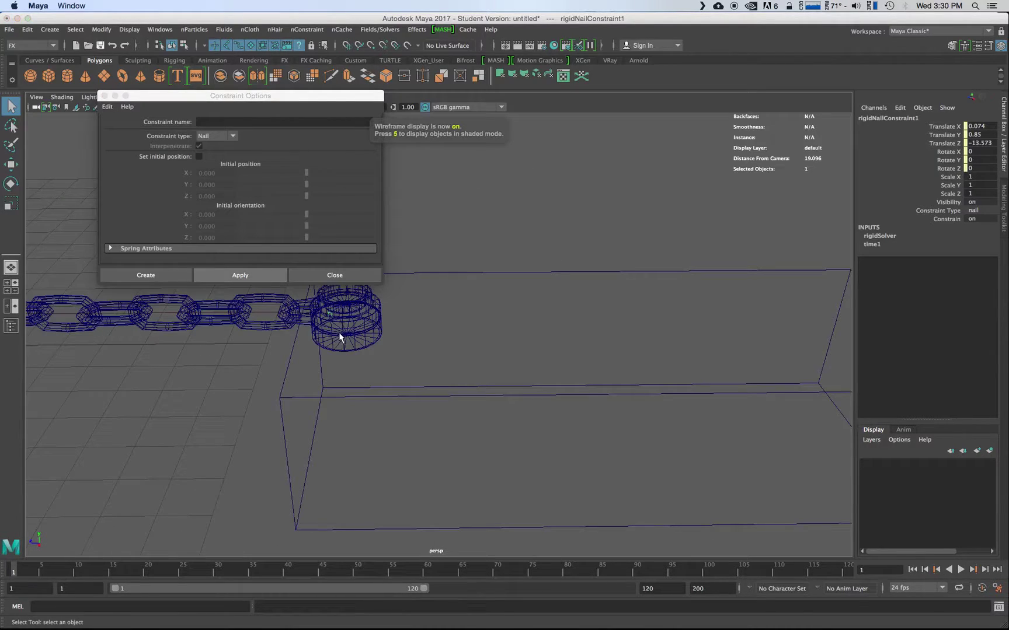
key("w")
mouse_move(292, 315)
left_mouse_down()
mouse_move(402, 317)
mouse_move(373, 315)
left_mouse_up()
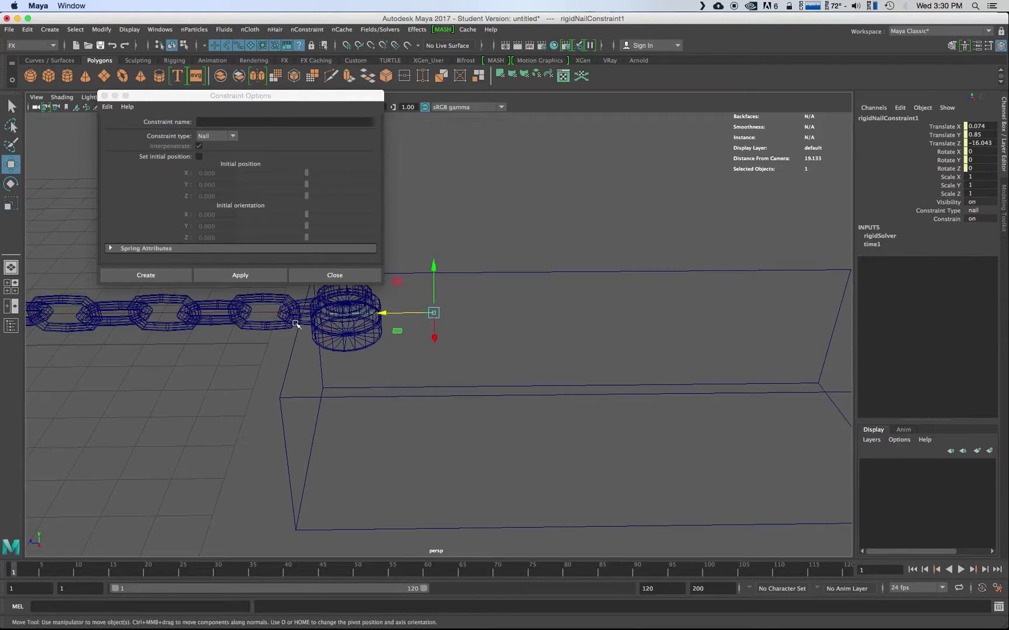
- Close the constraint options and display the viewport smooth shaded with Wireframe on Shaded enabled
key("5")
left_click(334, 275)
left_click_drag(450, 399, 621, 310, "alt")
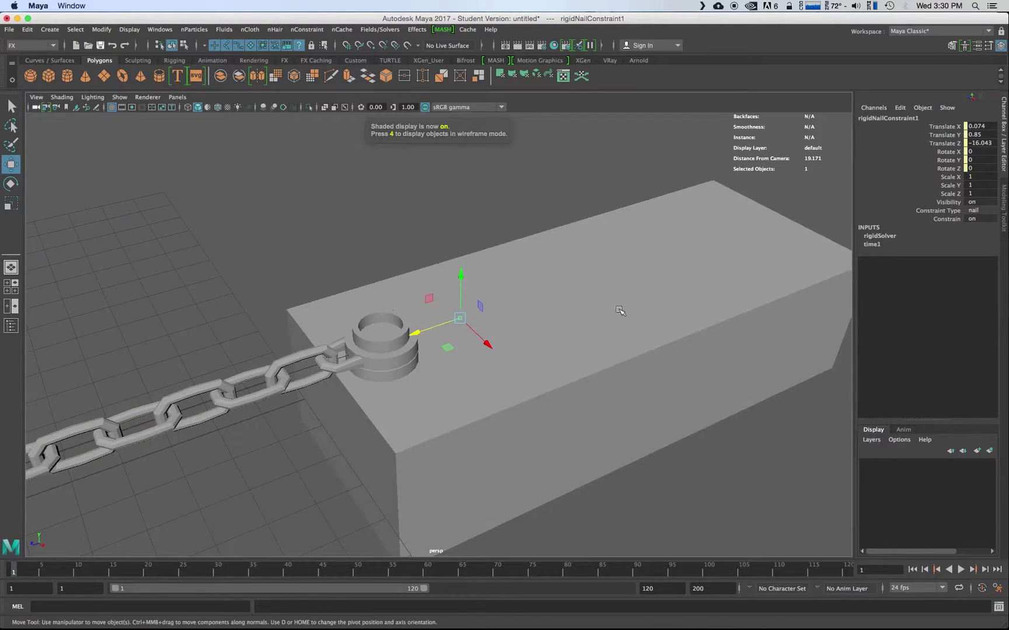
left_click(49, 95)
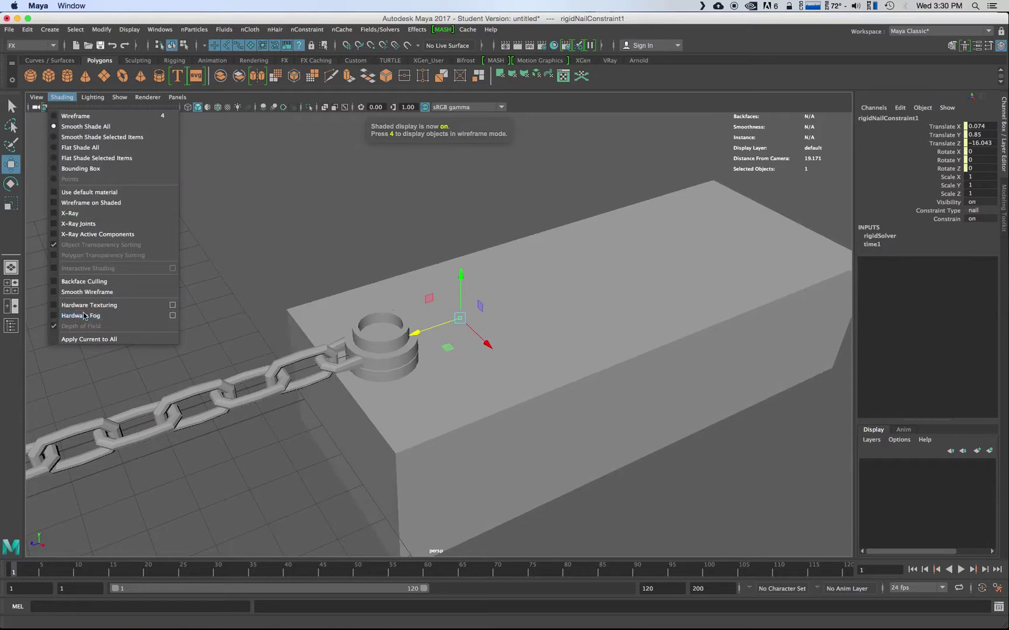
left_click(94, 205)
left_click_drag(403, 401, 419, 418, "alt")
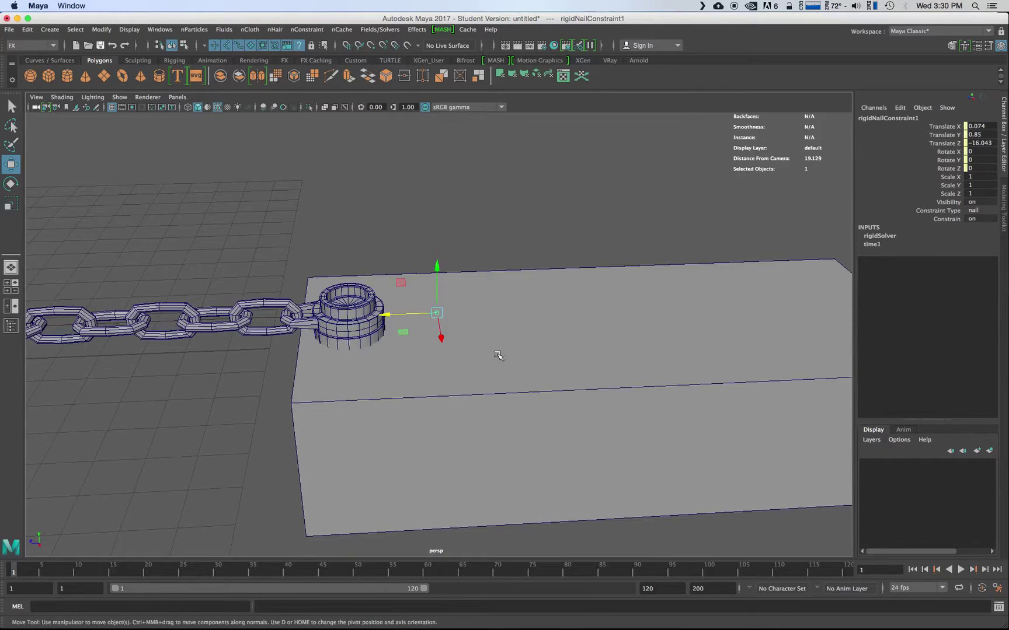
- Parent the nail constraint to the larger block
left_click(439, 314)
left_click(439, 313)
left_click(534, 359, "shift")
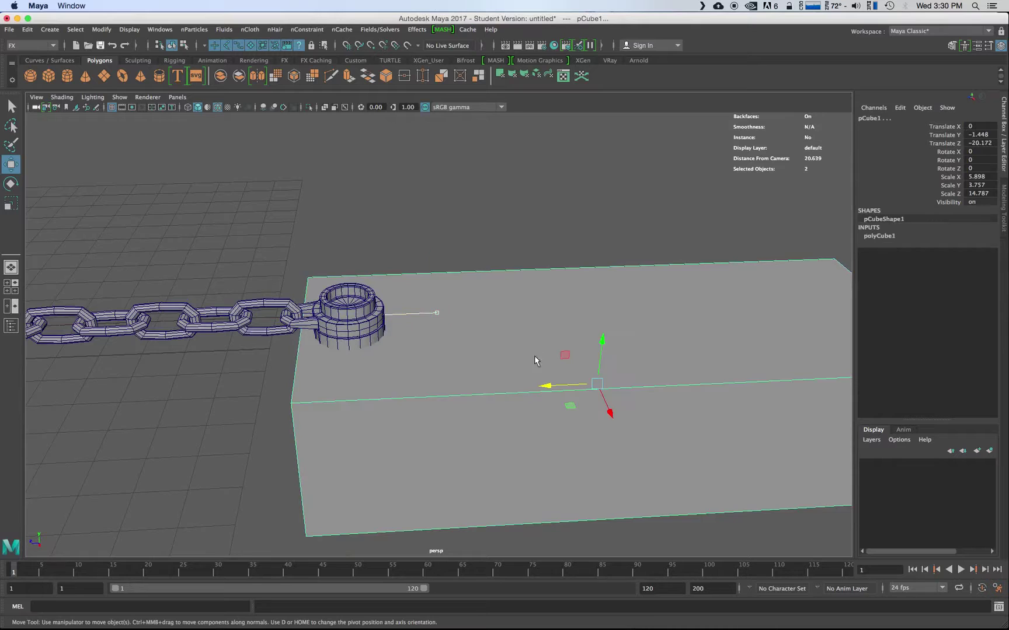
key("p")
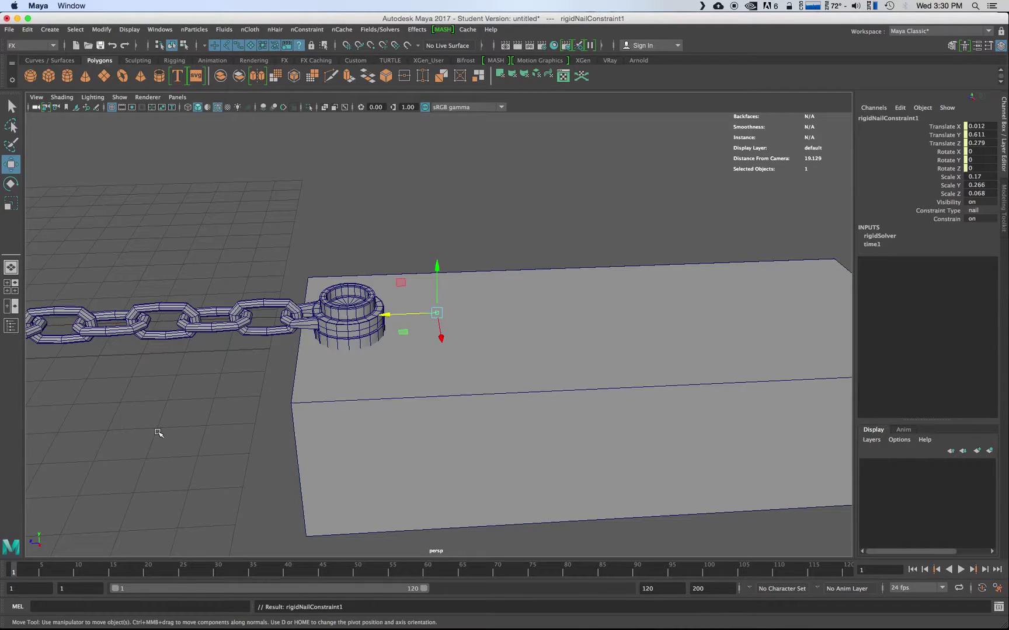
- Check the parenting by selecting the larger block, its end mount and the nail constraint and viewing the whole chain
left_click_drag(153, 423, 412, 424, "alt")
left_click(481, 410)
left_click_drag(109, 444, 388, 427, "alt")
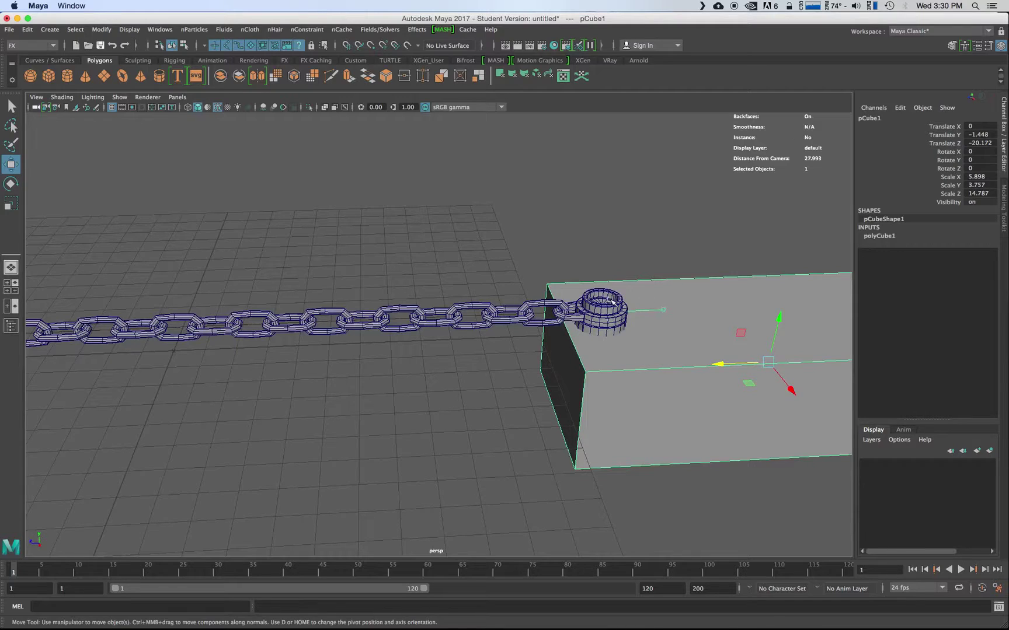
left_click(608, 301)
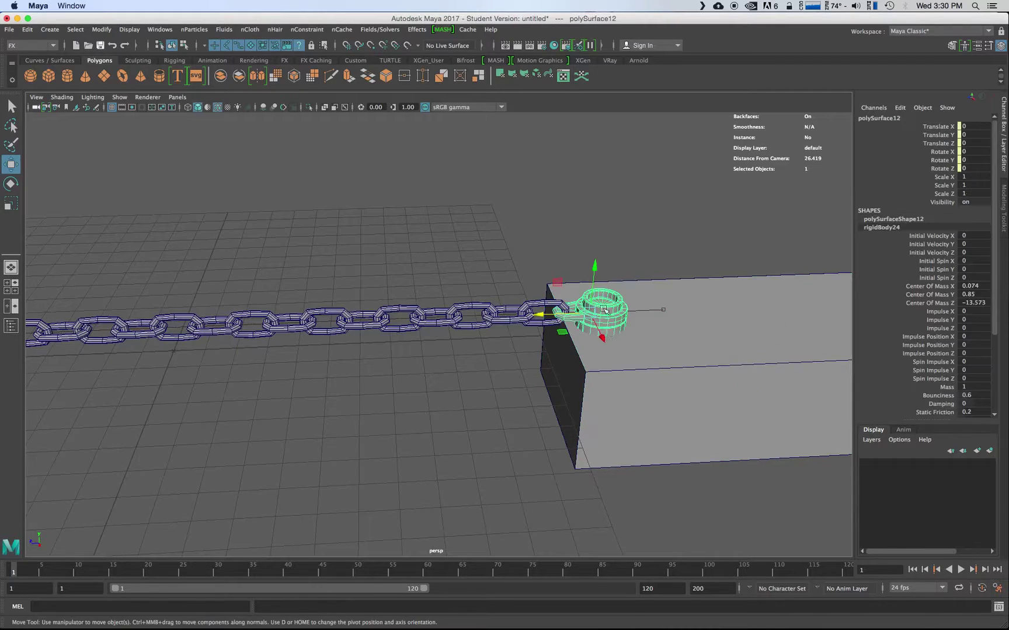
left_click(663, 309)
left_click_drag(414, 374, 426, 378, "alt")
scroll(425, 380, "down", 8)
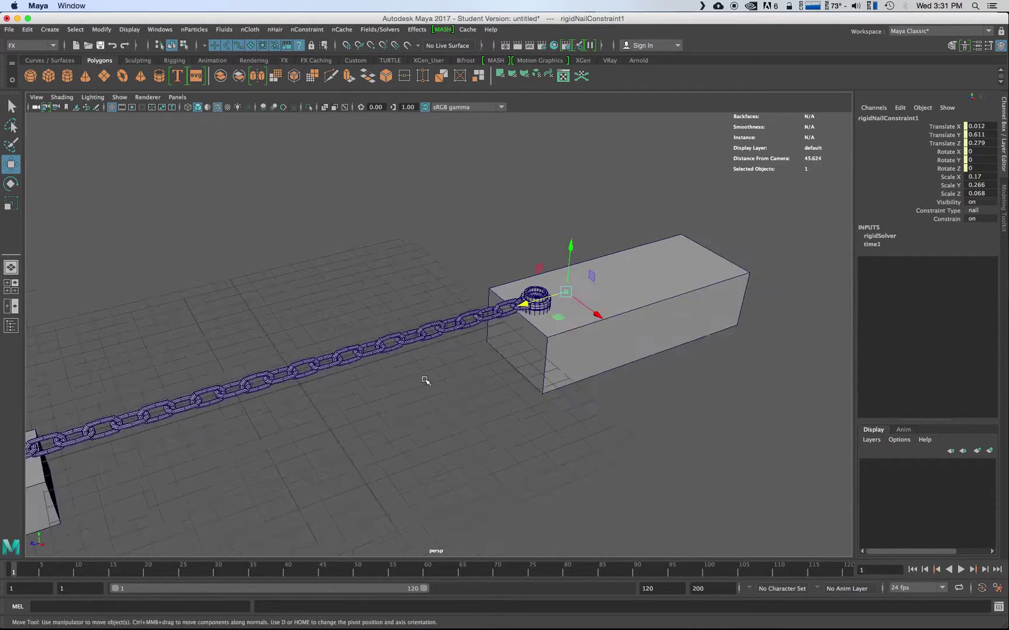
middle_click_drag(358, 386, 460, 370, "alt")
left_click_drag(461, 370, 447, 375, "alt")
left_click_drag(525, 368, 431, 385, "alt")
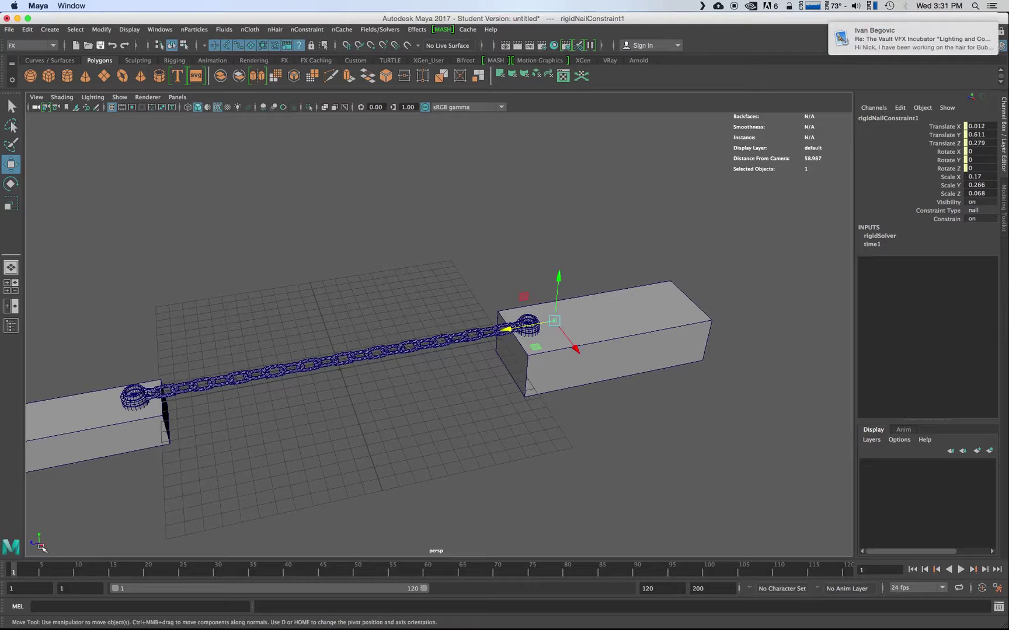
key("s")
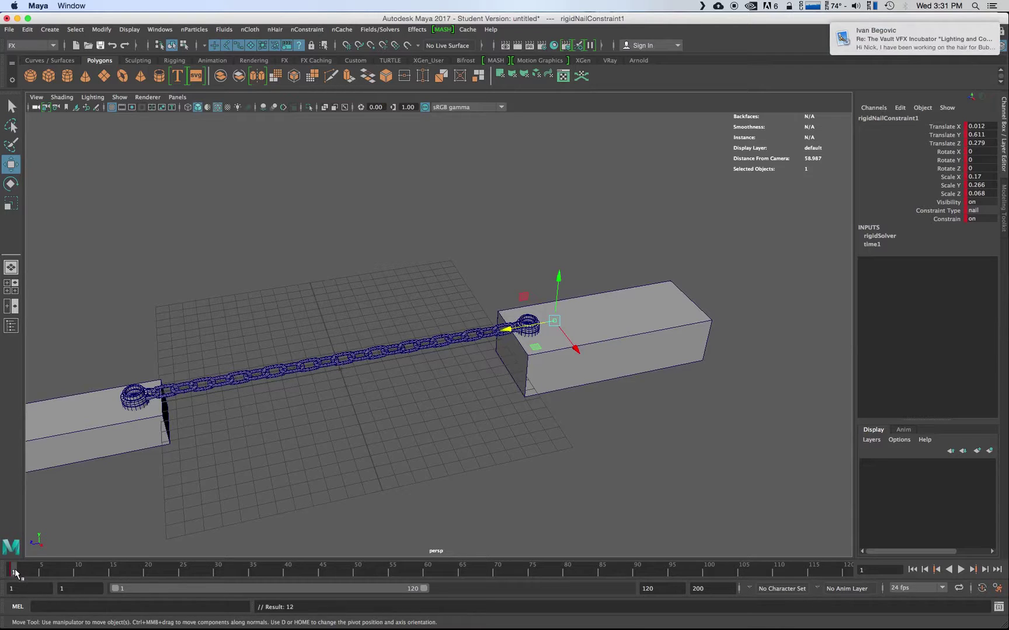
left_click(708, 575)
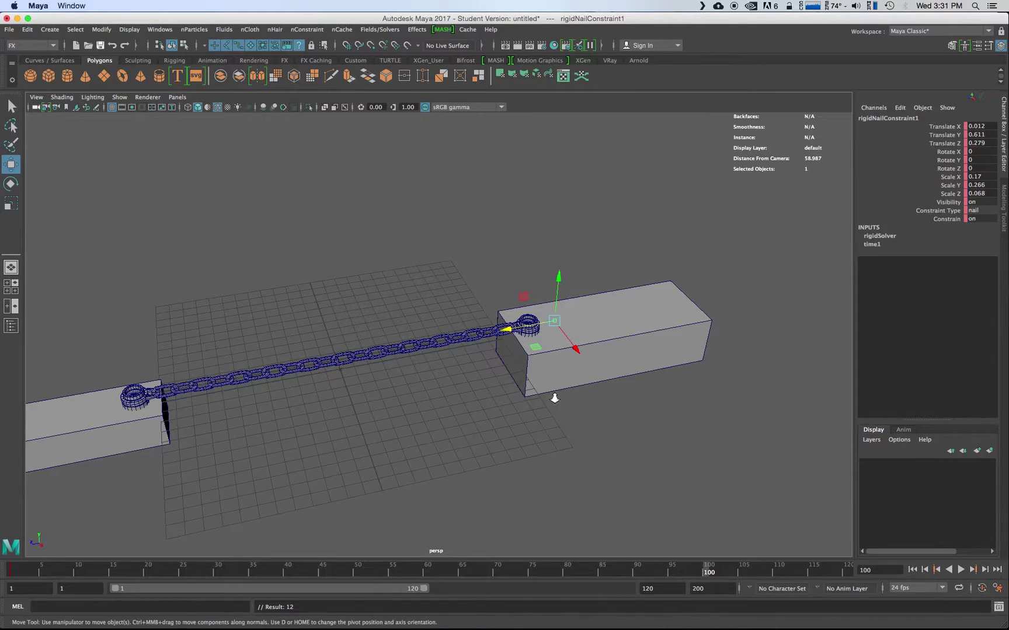
scroll(554, 399, "down", 3)
left_click_drag(495, 342, 772, 301)
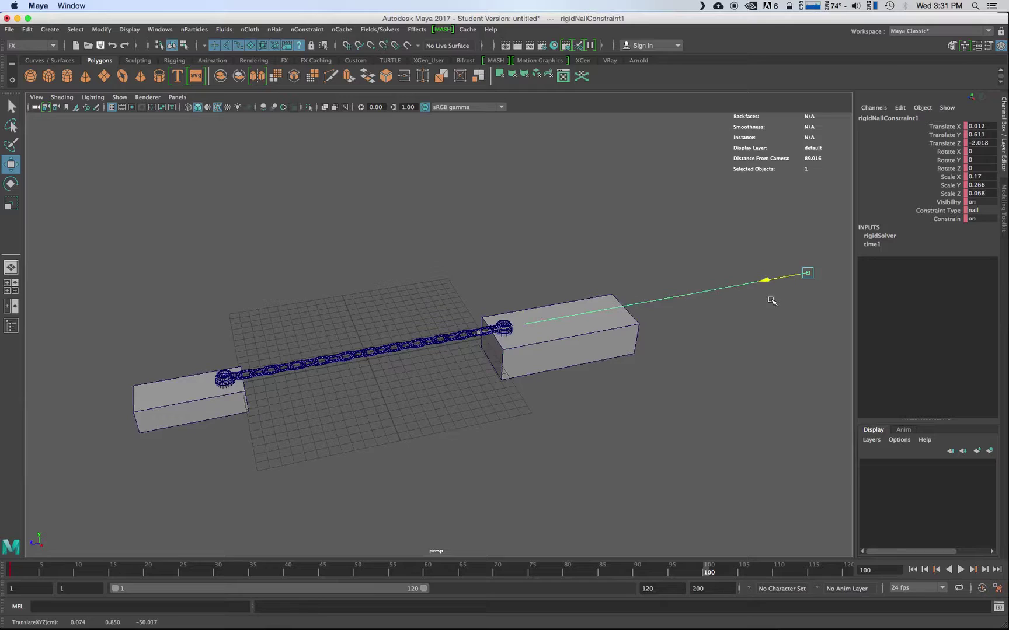
key("ctrl+z")
left_click(596, 344)
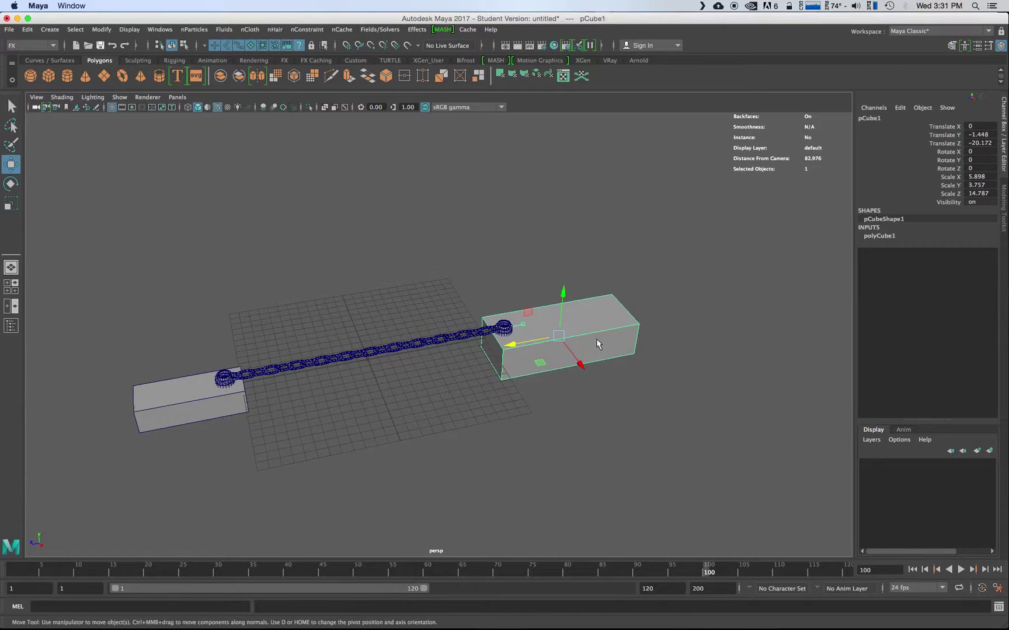
key("ctrl+z")
key("ctrl+z")
key("ctrl+z")
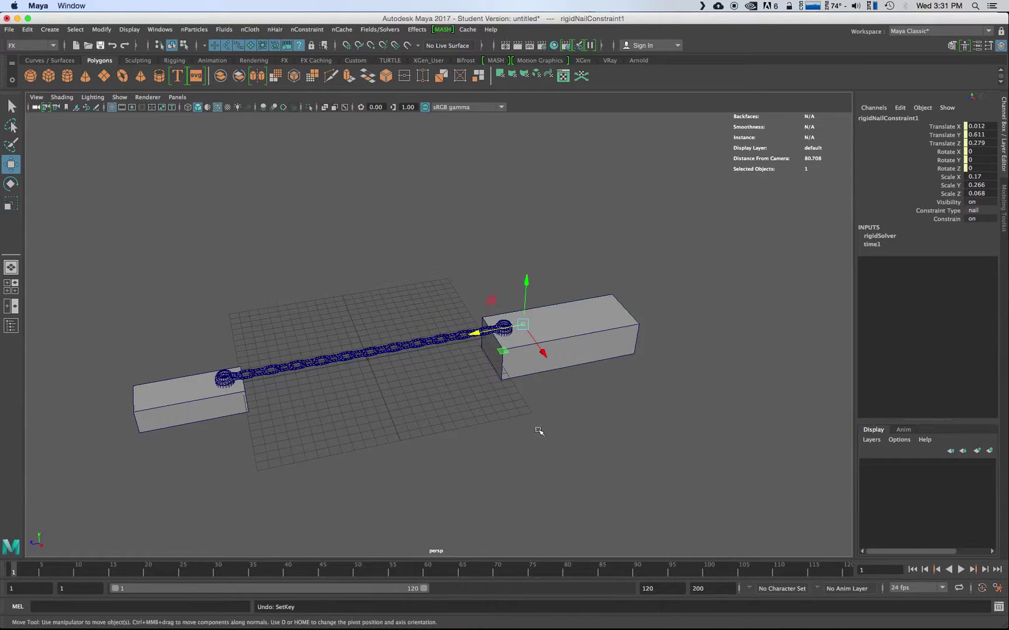
- Key the larger block at frame 1 and again at frame 100, moved to Translate Z about -51.17 and rotated about 62.7 degrees in Y
left_click(620, 394)
left_click(522, 324)
left_click(598, 344)
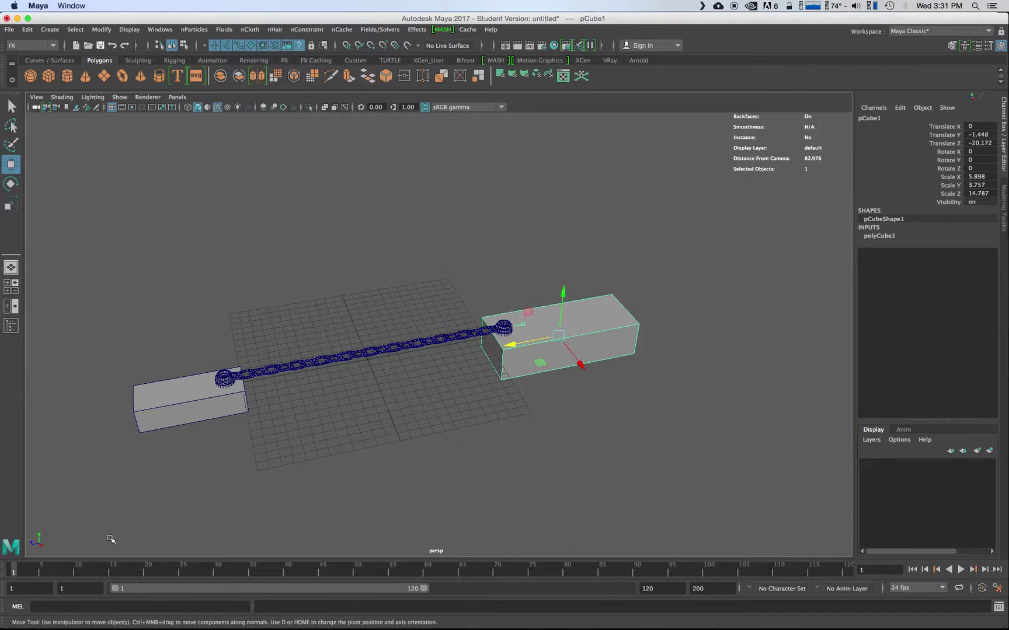
key("s")
left_click_drag(16, 574, 709, 574)
left_click_drag(513, 347, 841, 313)
key("e")
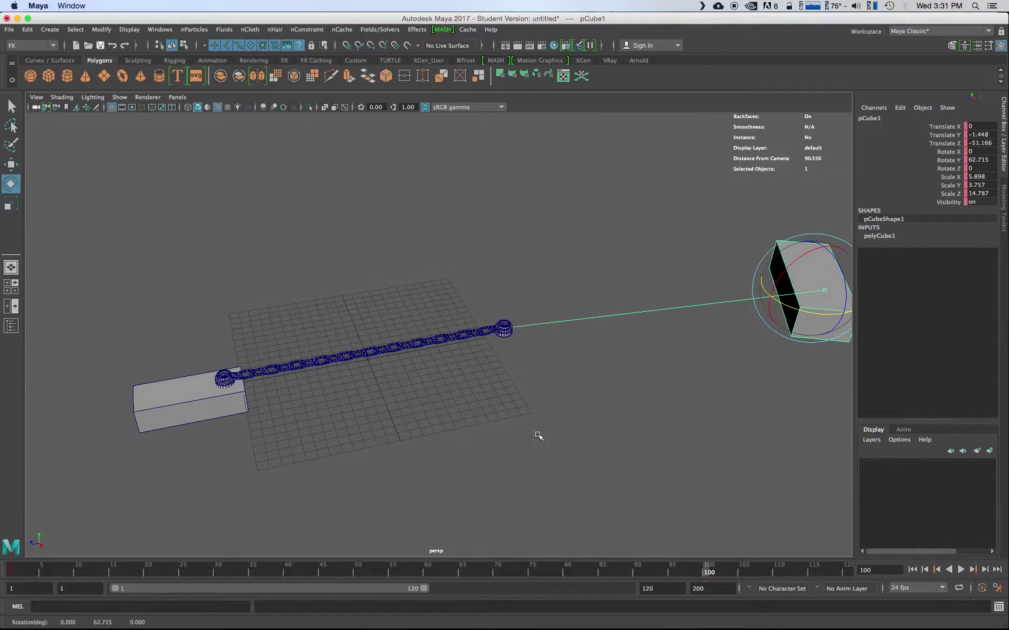
key("s")
- Play the chain simulation from the start of the timeline, stop it and return to frame 1
left_click_drag(665, 570, 345, 543)
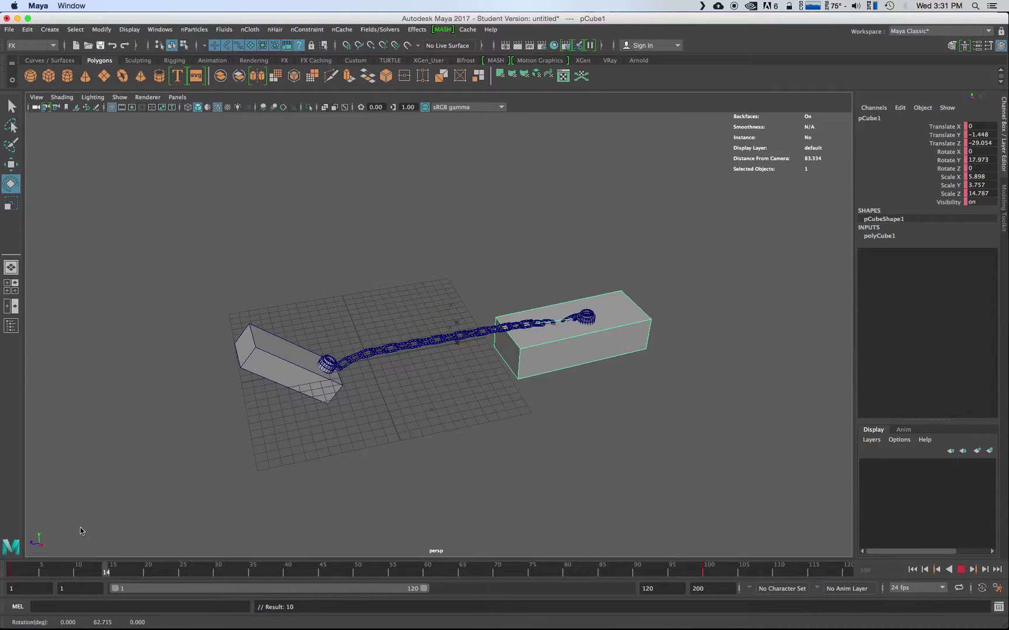
left_click(74, 513)
left_click_drag(59, 570, 12, 570)
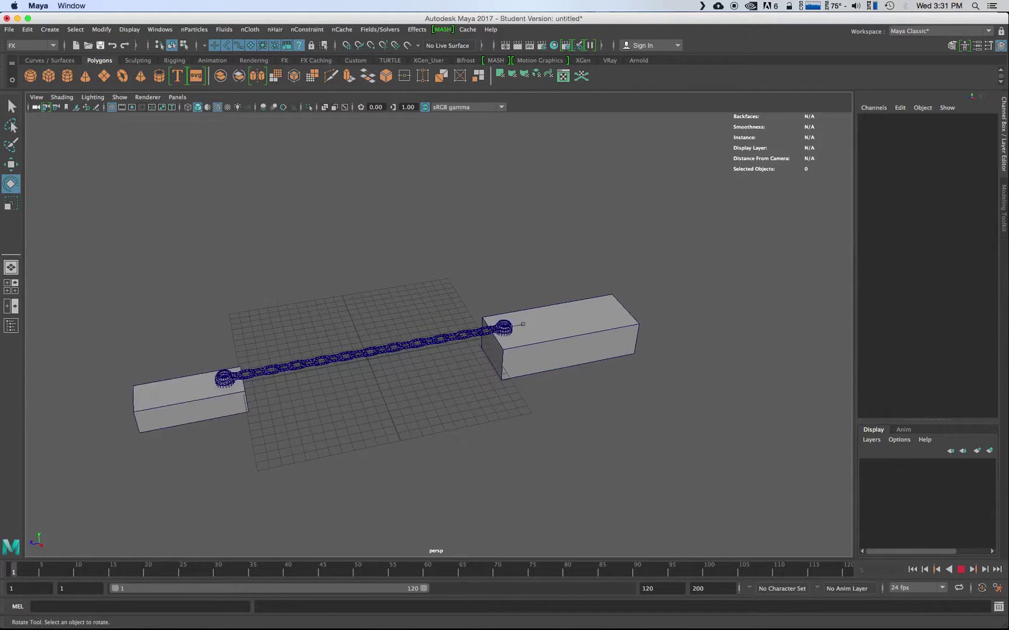
key("alt+v")
- Make the larger block a passive rigid body
left_click_drag(615, 413, 536, 399, "alt")
left_click(504, 369)
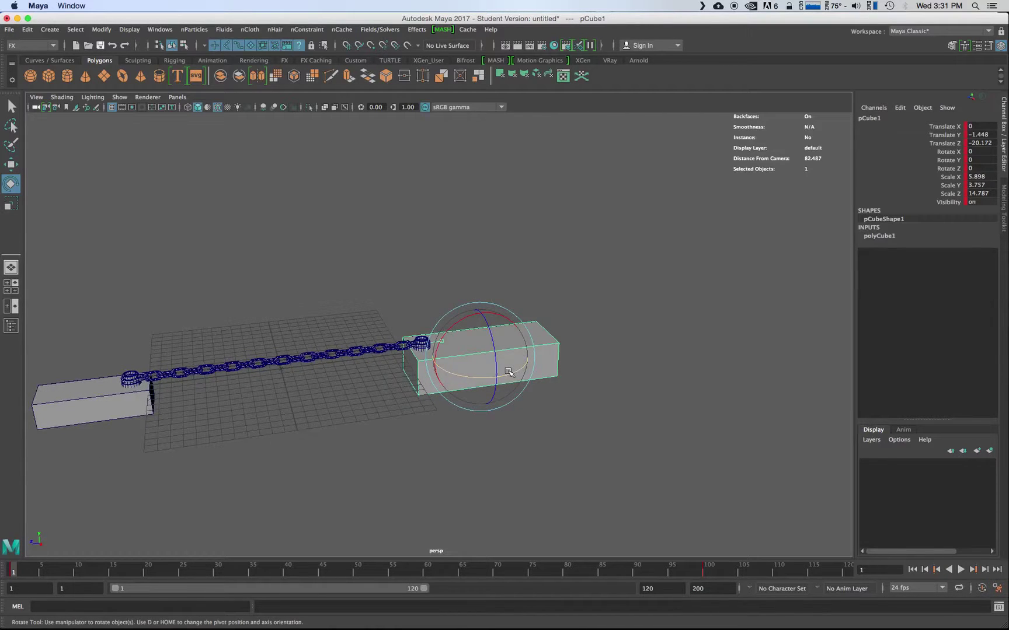
left_click(377, 30)
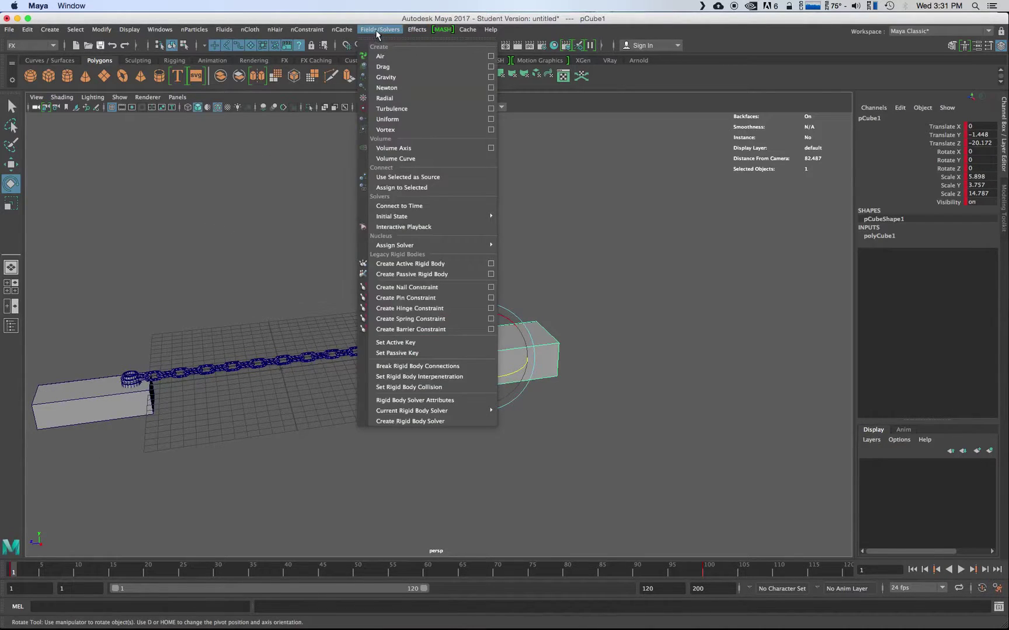
left_click(456, 276)
middle_click_drag(341, 400, 407, 384, "alt")
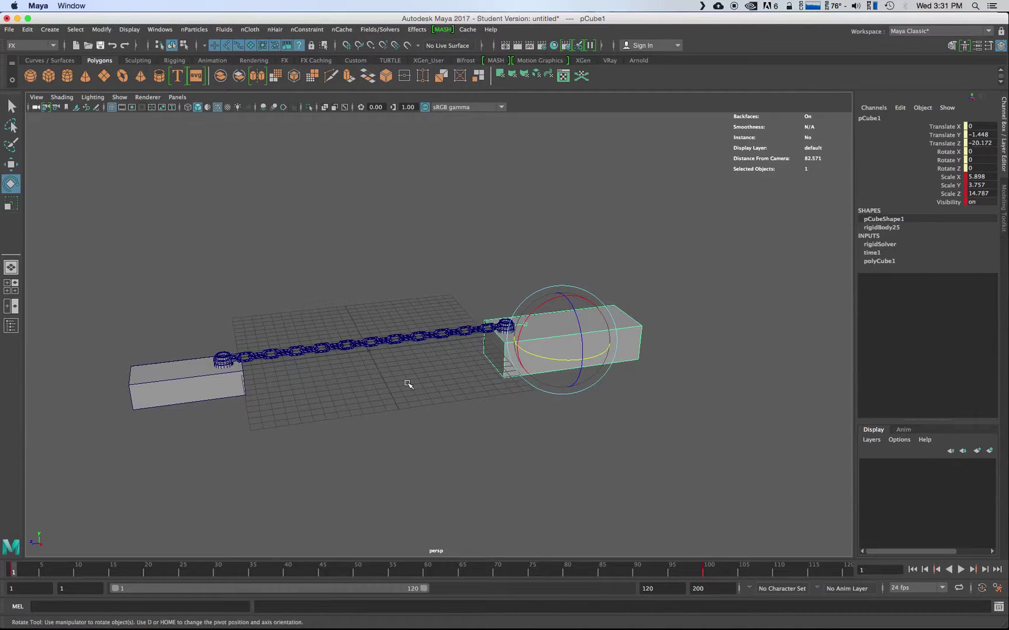
left_click_drag(408, 384, 412, 389, "alt")
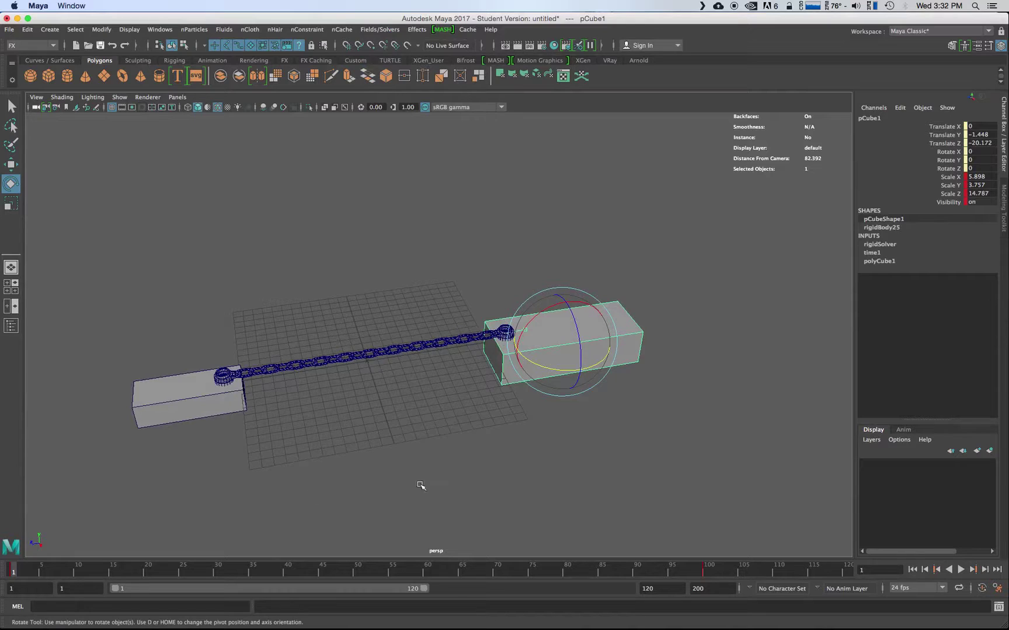
left_click_drag(257, 447, 324, 412, "alt")
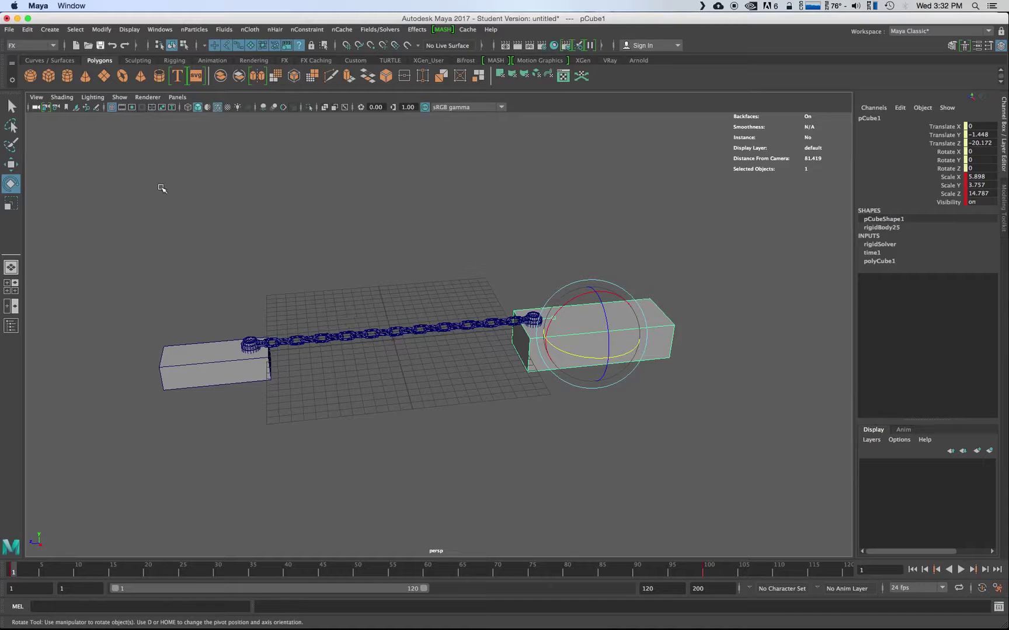
- Create a polygon plane under the chain, scaled uniformly to about 87.74 and lowered to Translate Y about -3.37
left_click(104, 76)
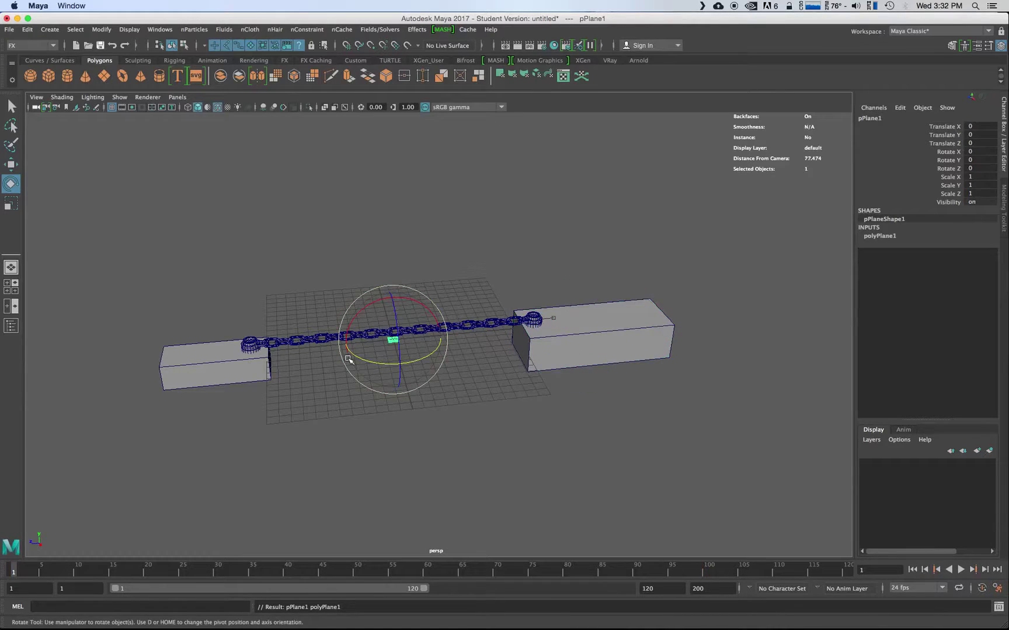
key("r")
left_click_drag(393, 340, 934, 526)
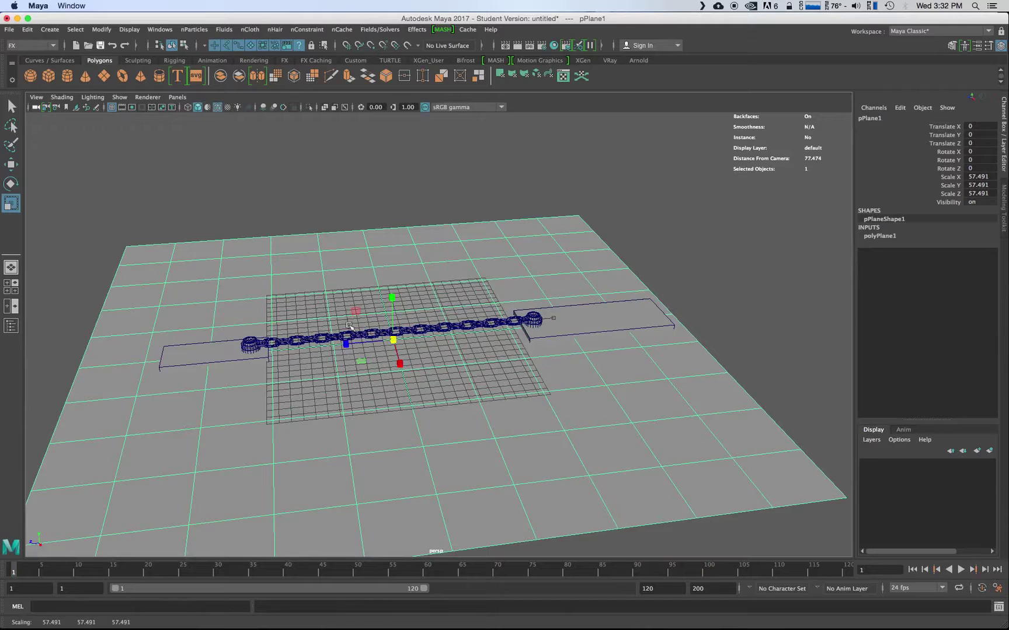
left_click_drag(397, 341, 490, 417)
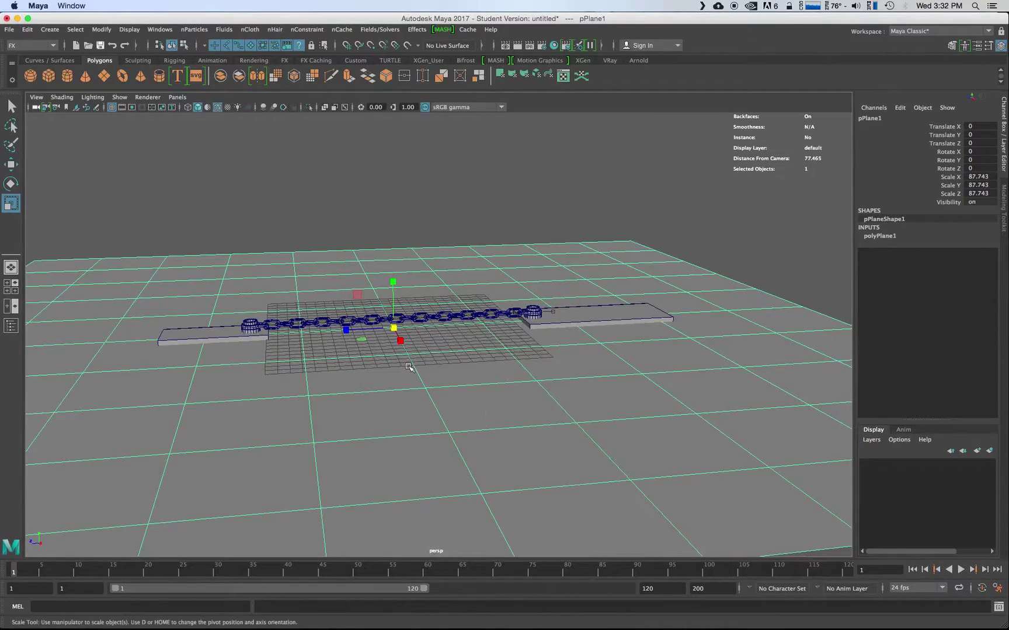
key("w")
left_click_drag(432, 389, 412, 327, "alt")
left_click_drag(396, 285, 401, 305)
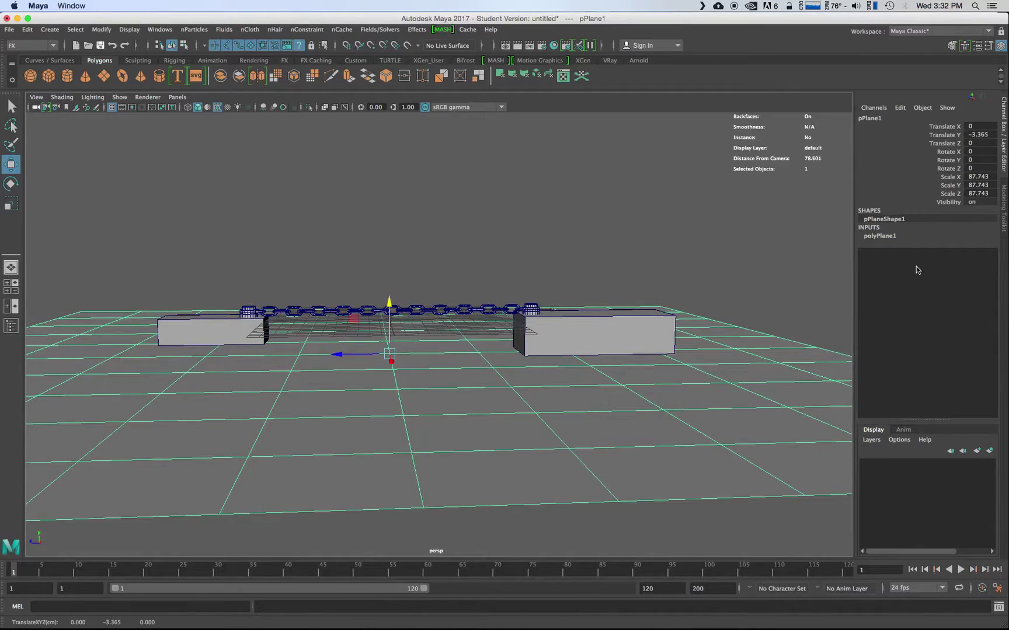
- Set the plane's Subdivisions Width and Subdivisions Height to 1
left_click(899, 236)
left_click(977, 261)
type("1")
key("Return")
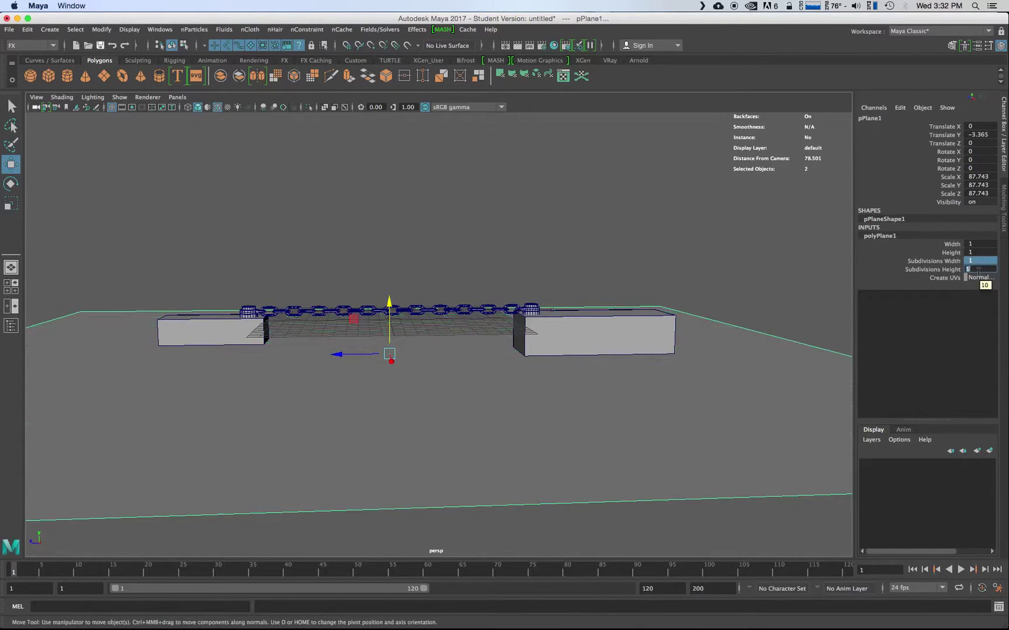
- Move the ground plane to Translate Z about -22.39 and scale it uniformly to about 108.25
left_click_drag(415, 297, 456, 319, "alt")
right_click_drag(587, 262, 426, 401, "alt")
left_click_drag(394, 366, 470, 351, "alt")
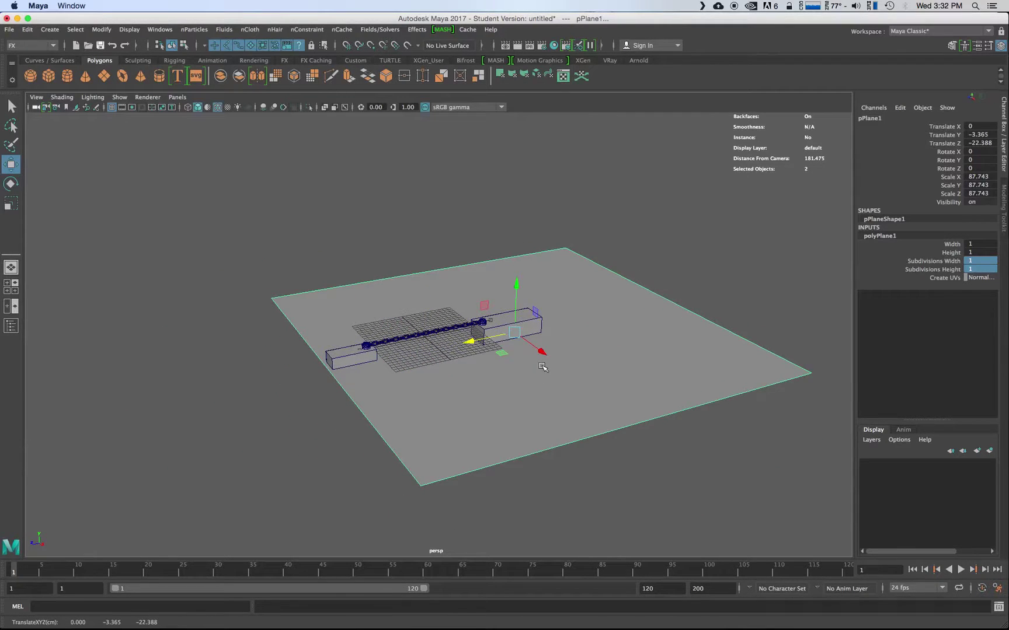
left_click_drag(543, 366, 580, 367, "alt")
key("r")
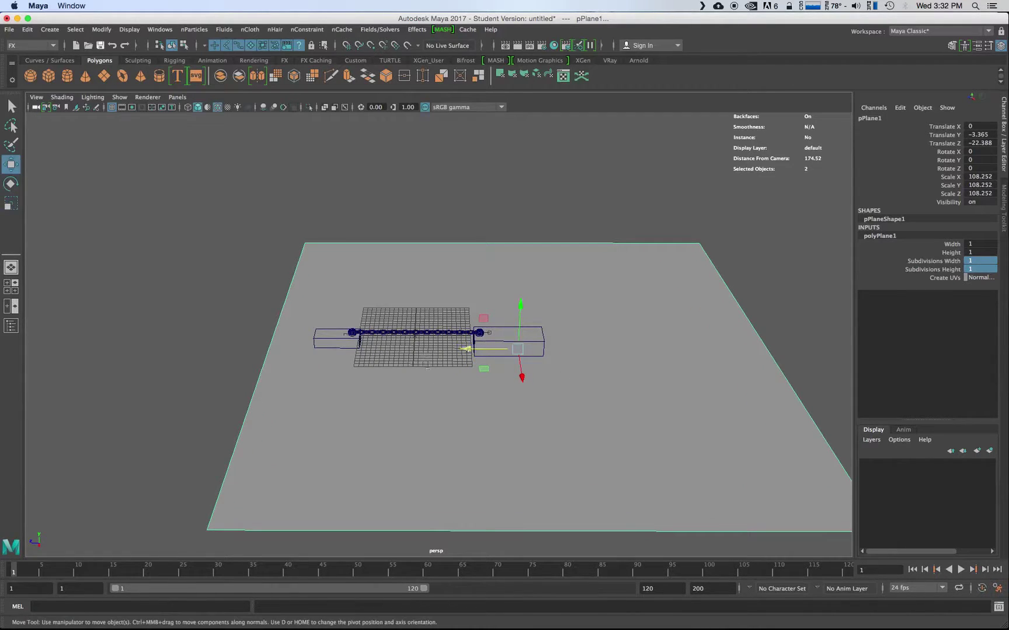
- Move the ground plane along Z to Translate Z about -26.96
left_click_drag(470, 349, 492, 351)
left_click_drag(507, 398, 544, 383, "alt")
middle_click_drag(544, 383, 492, 348, "alt")
scroll(455, 374, "up", 3)
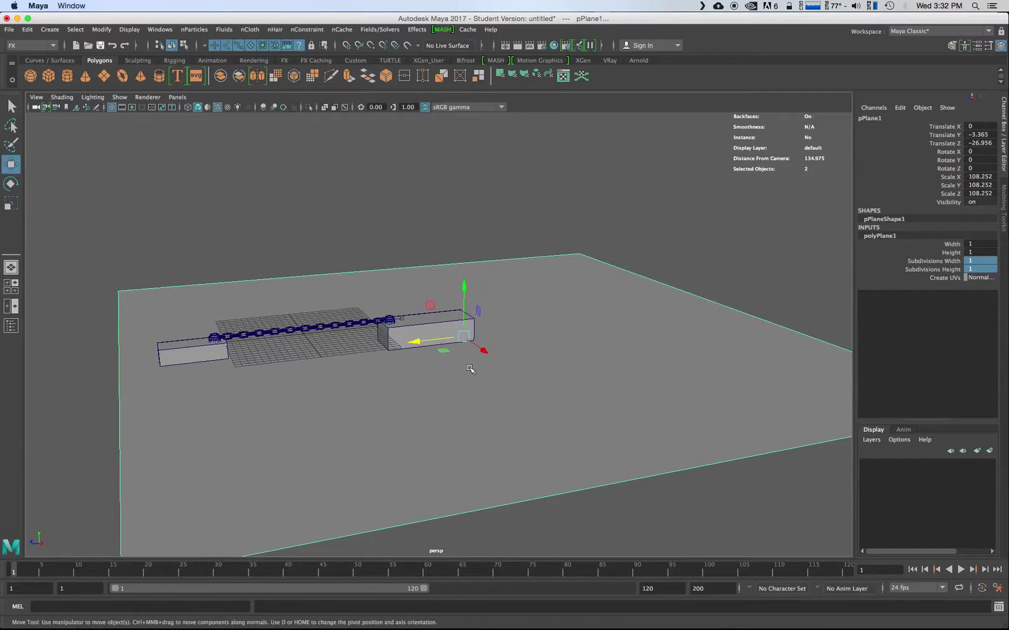
left_click_drag(374, 381, 390, 372, "alt")
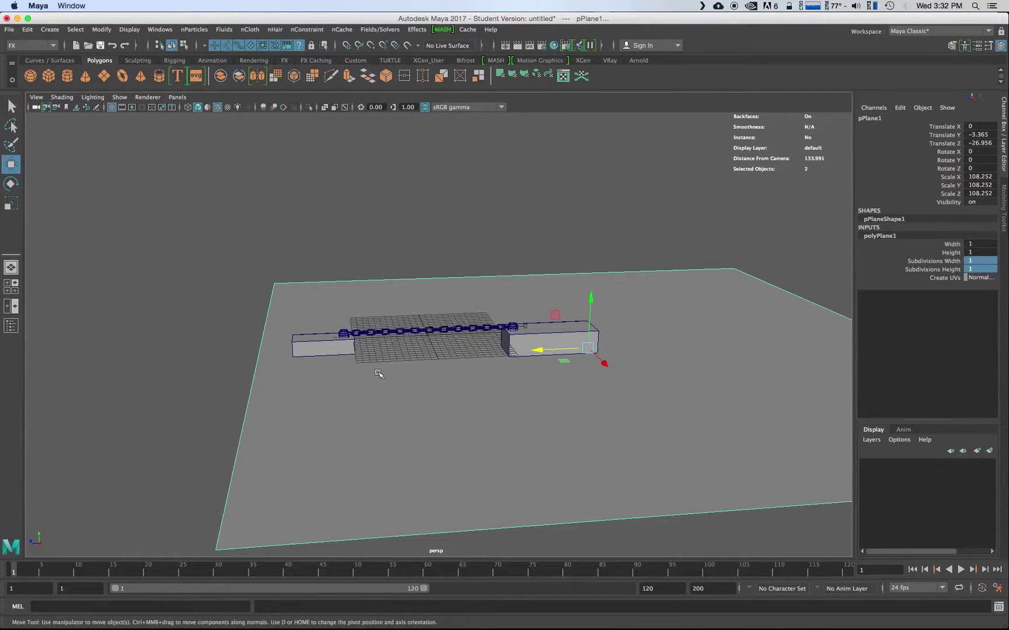
- Make the ground plane a passive rigid body and clear the selection
left_click(305, 29)
mouse_move(379, 29)
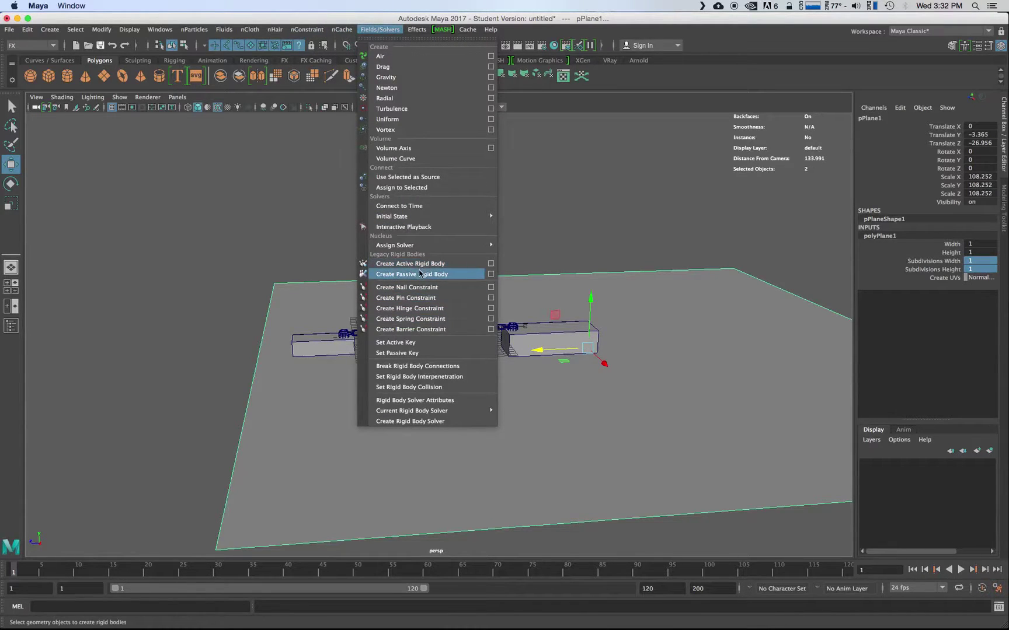
left_click(420, 276)
left_click(482, 236)
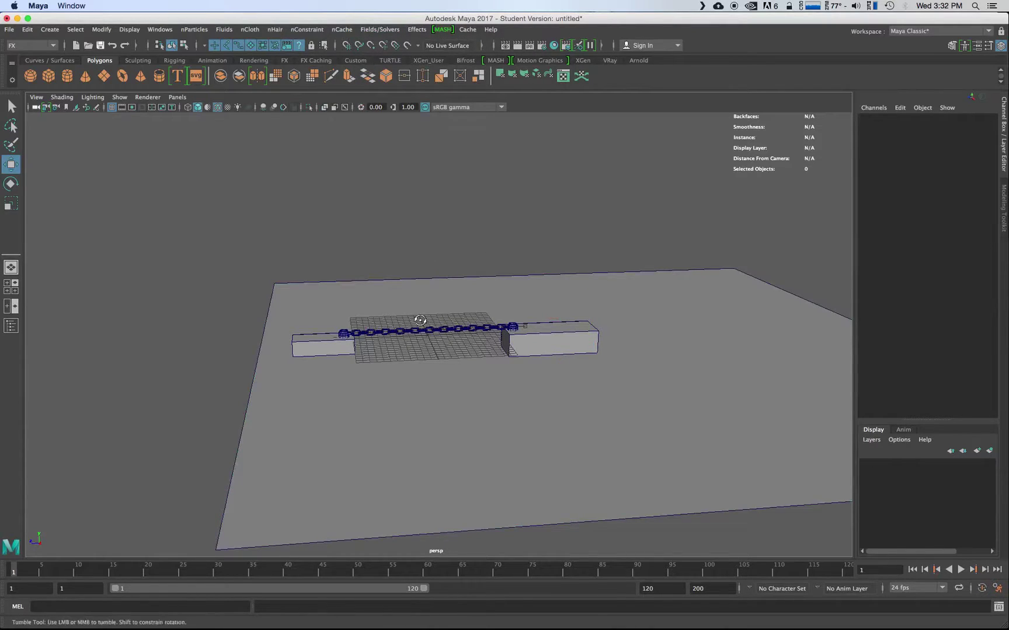
- Open the Outliner and place it clear of the main chain area for selecting scene objects
left_click_drag(417, 320, 399, 332, "alt")
scroll(399, 332, "up", 5)
scroll(399, 332, "up", 5)
middle_click_drag(262, 328, 428, 299, "alt")
left_click_drag(428, 300, 409, 296, "alt")
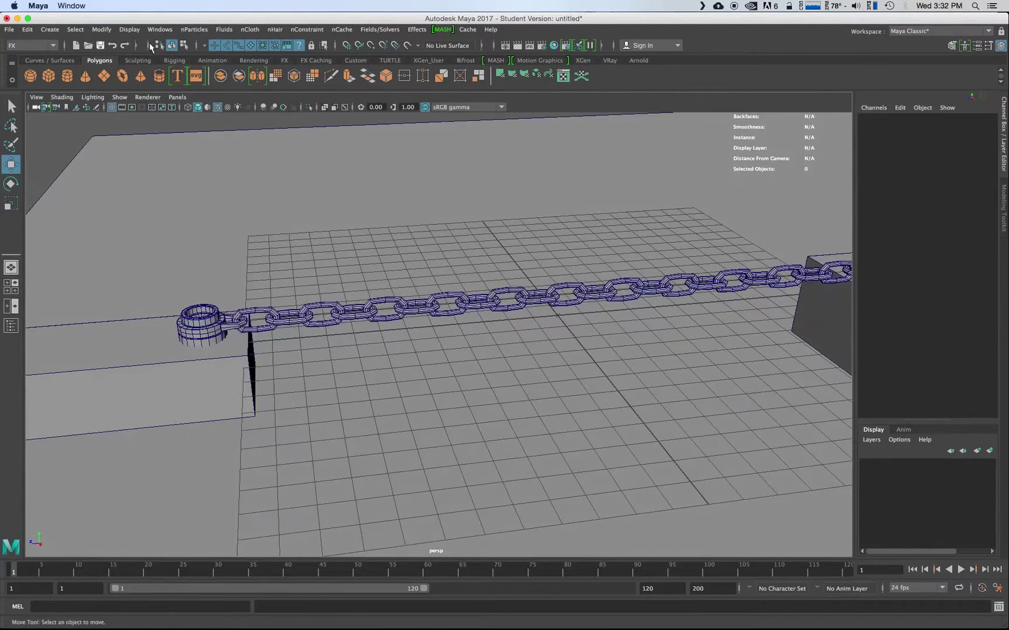
left_click(160, 30)
left_click(175, 155)
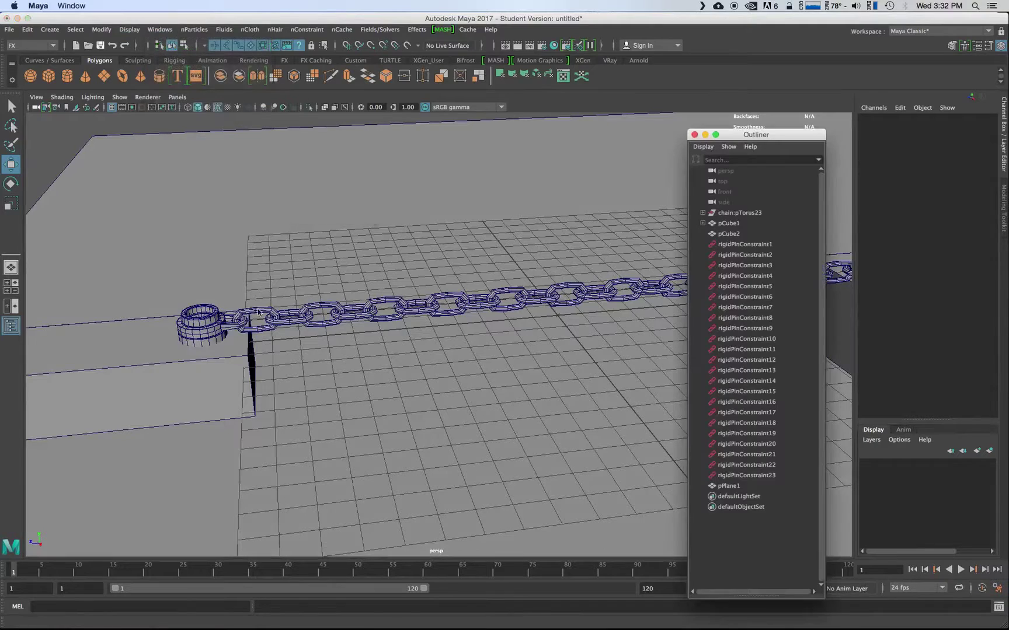
left_click_drag(747, 135, 186, 116)
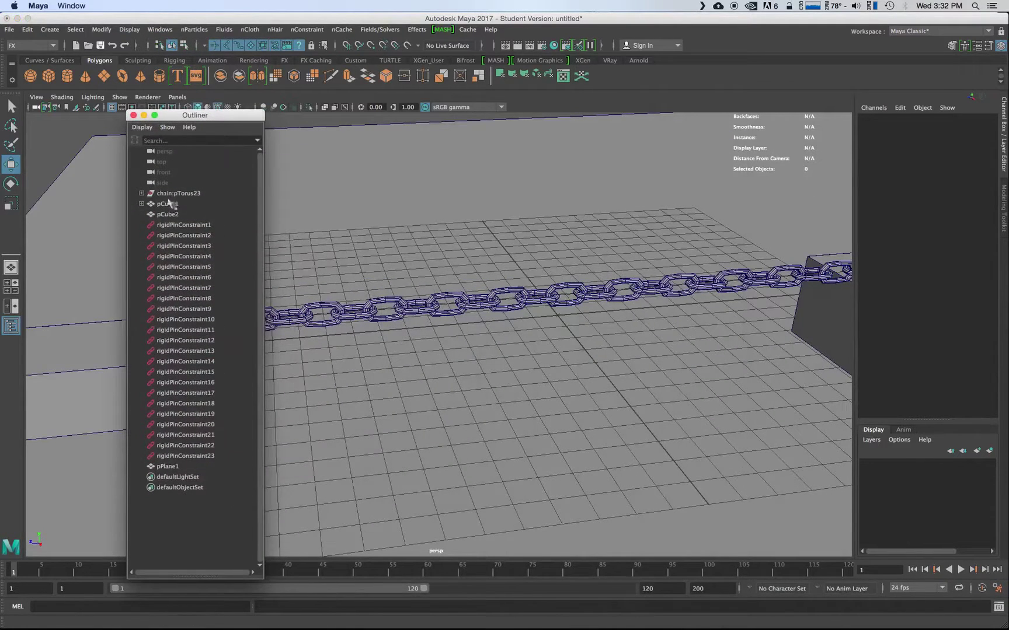
- Create a Drag field affecting all chain pieces, polySurface1 through polySurface23, and the smaller block pCube2
left_click(173, 193)
left_click(141, 193)
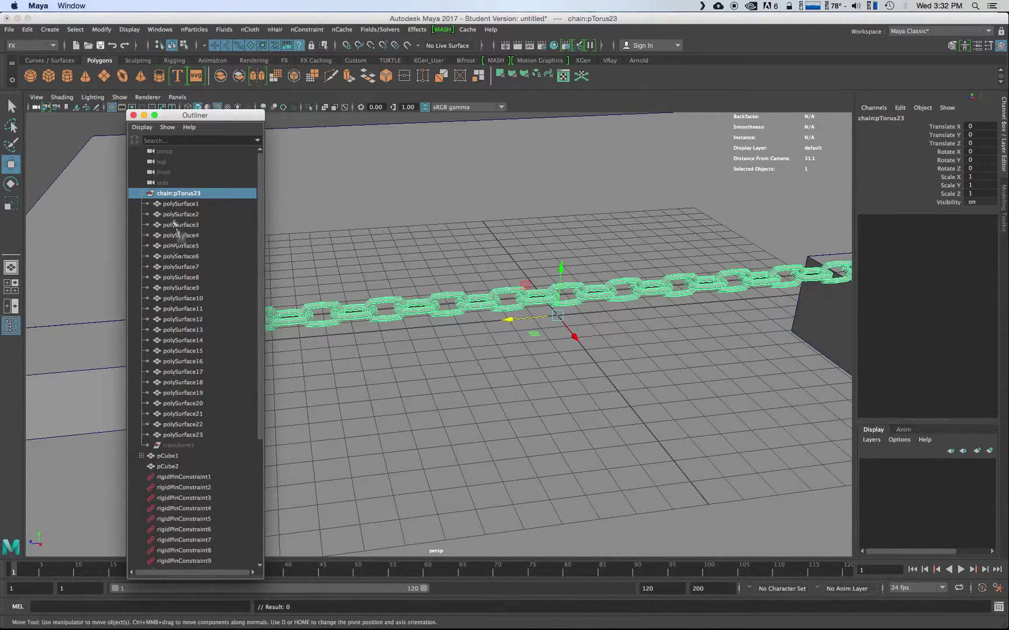
left_click(178, 204)
left_click(178, 433, "shift")
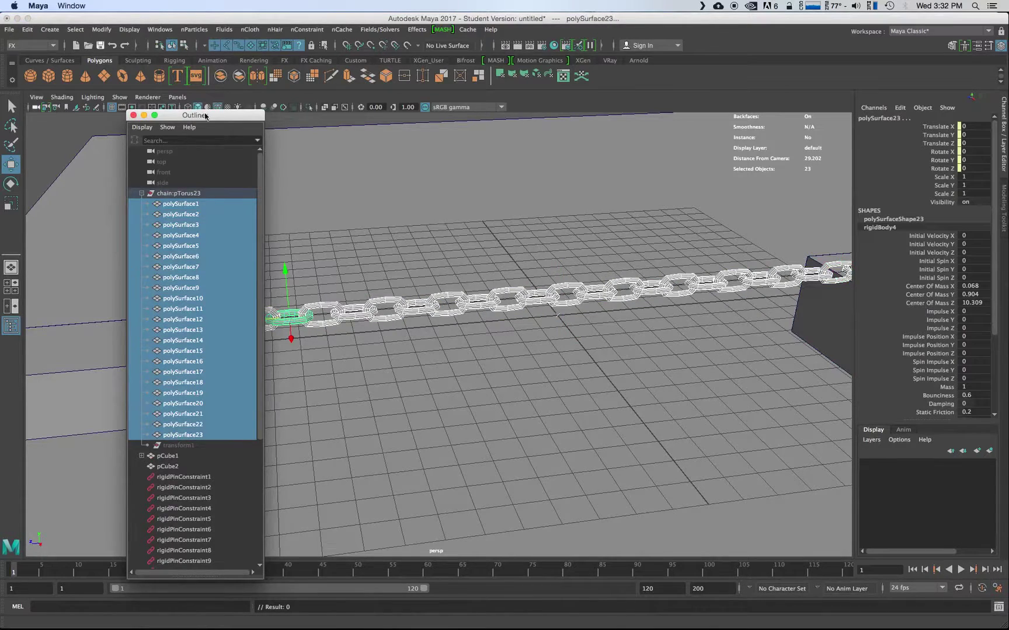
left_click_drag(195, 115, 533, 112)
left_click(125, 365, "shift")
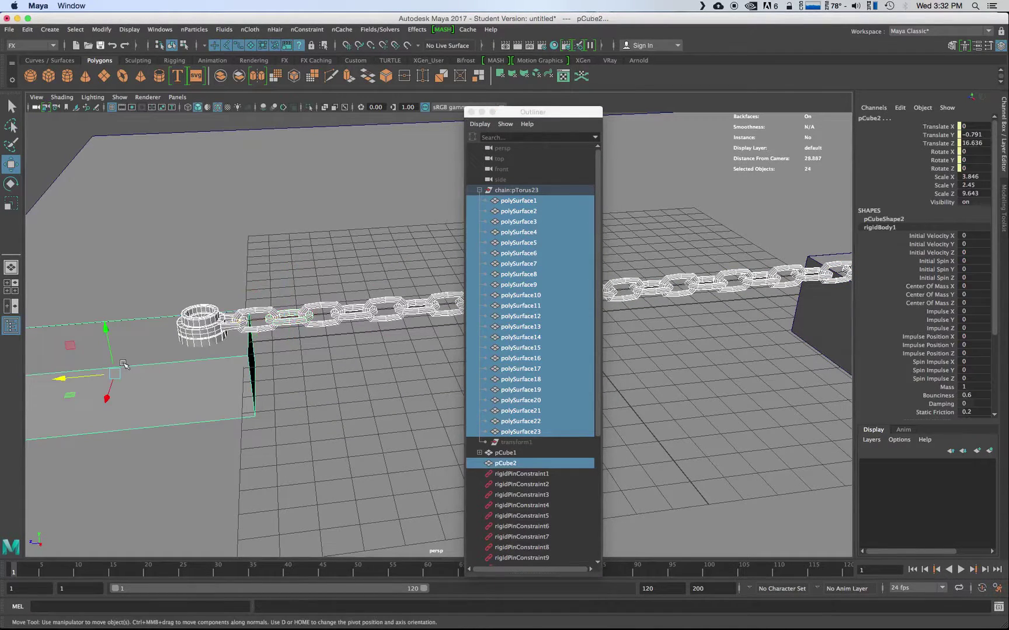
left_click(380, 30)
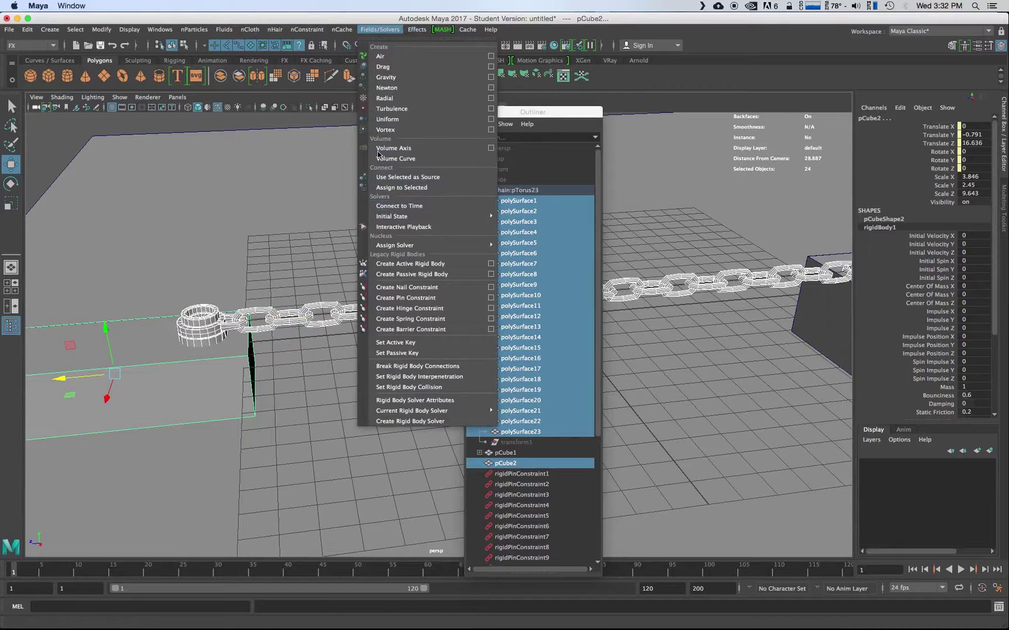
left_click(385, 69)
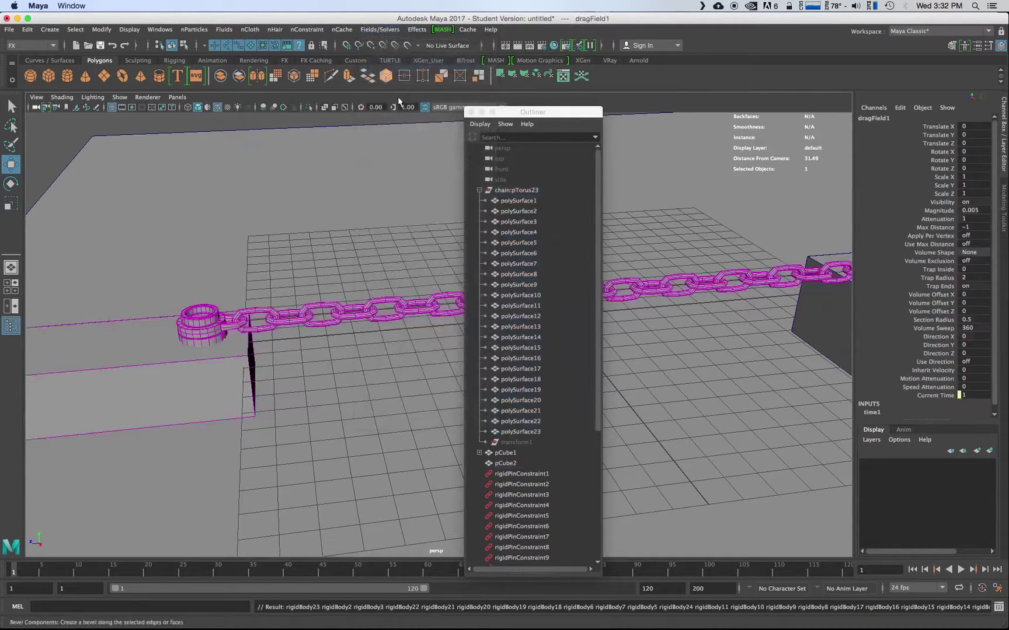
- Create a Gravity field affecting polySurface1 through polySurface23 and the smaller block pCube2, and close the Outliner
left_click(505, 202)
left_click(515, 432, "shift")
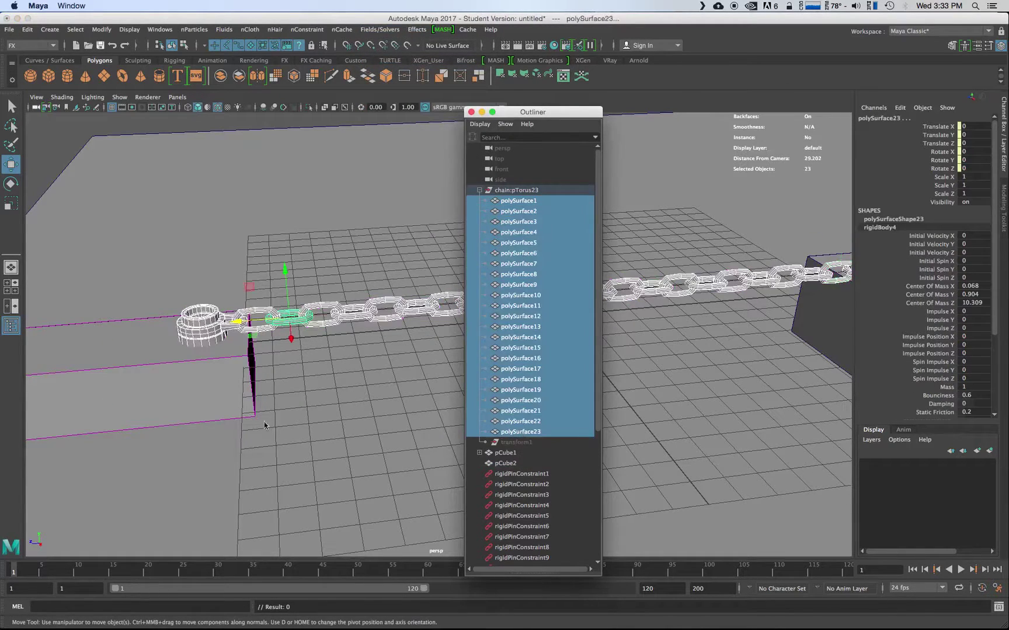
left_click(138, 358, "shift")
left_click(380, 30)
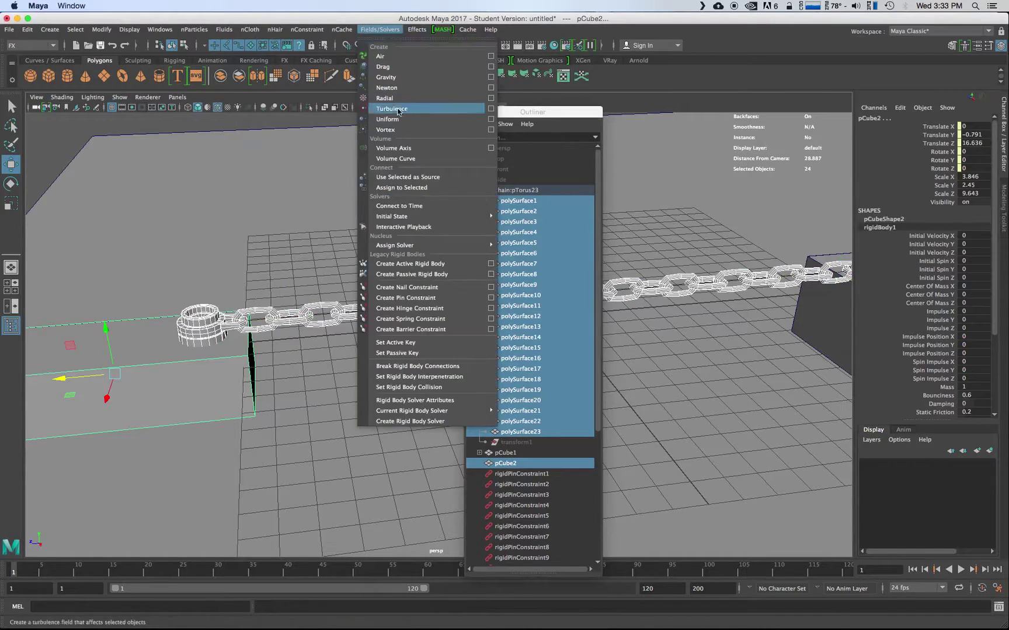
left_click(389, 81)
left_click(471, 112)
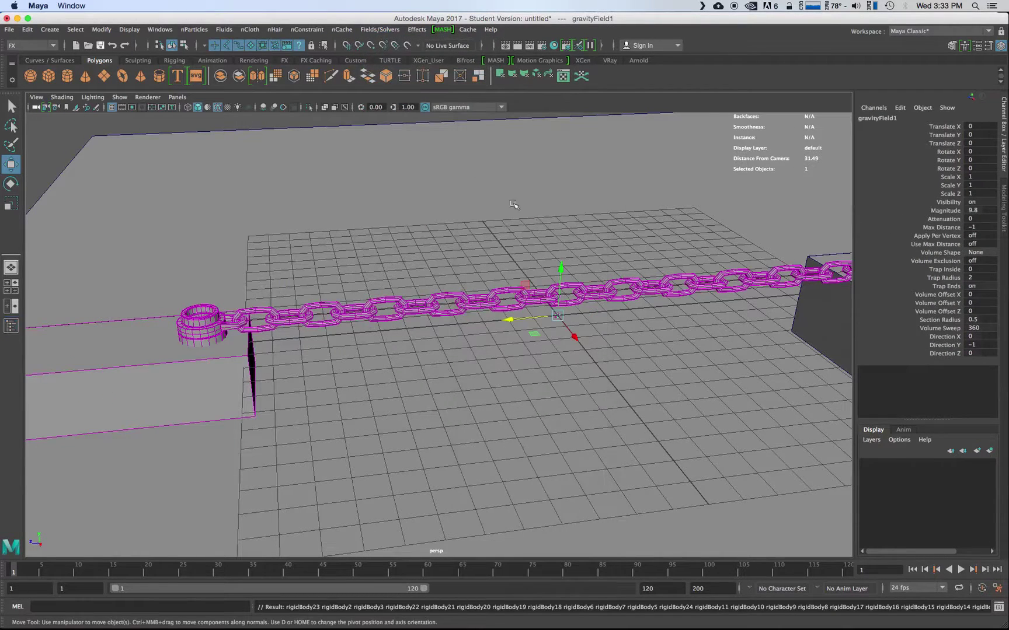
- Set the end of the playback range to frame 200
scroll(600, 196, "down", 8)
middle_click_drag(614, 236, 559, 265, "alt")
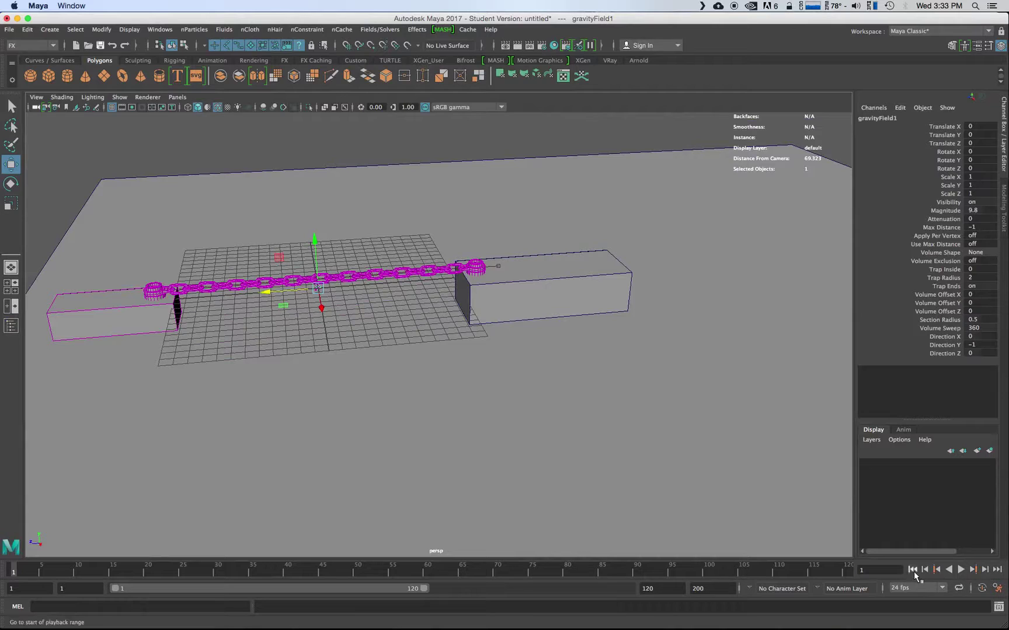
double_click(651, 589)
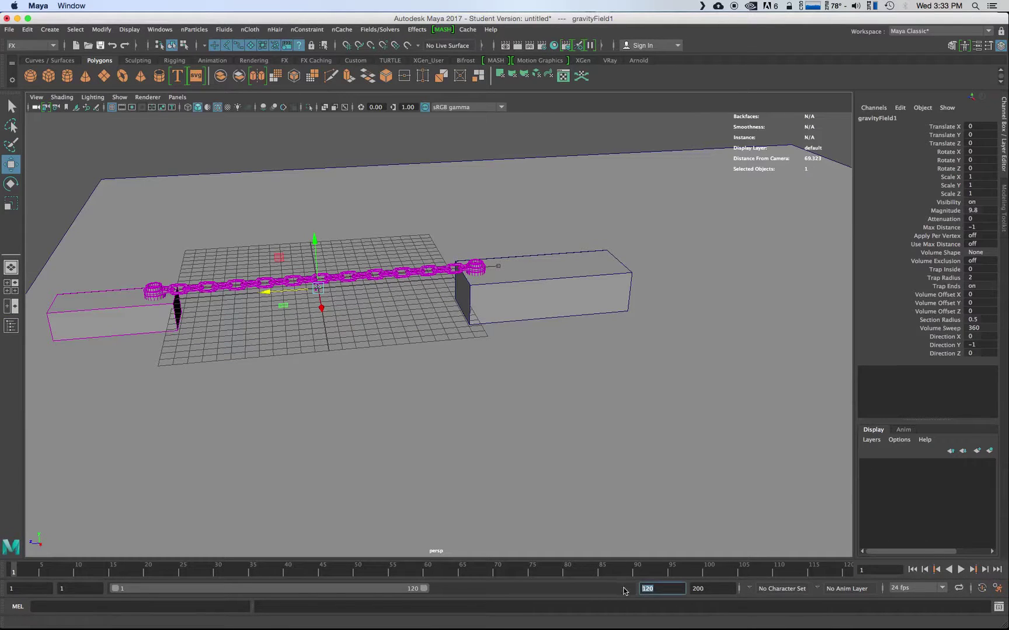
key("Return")
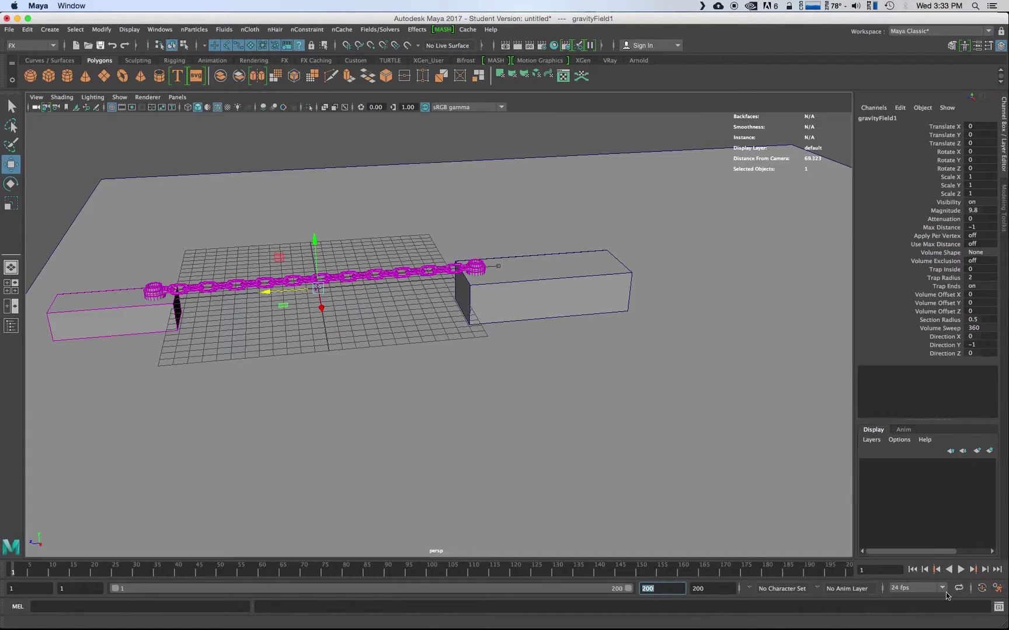
- Play the simulation, examine from several angles how the chain and smaller block follow the larger block, and stop playback
left_click(960, 569)
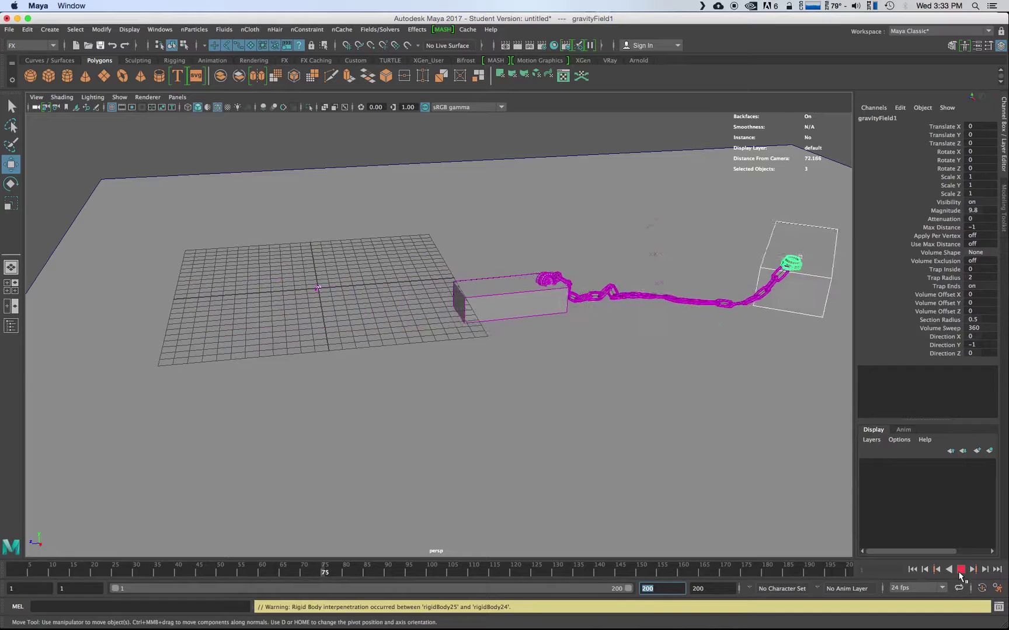
scroll(702, 473, "down", 3)
middle_click_drag(697, 423, 635, 432, "alt")
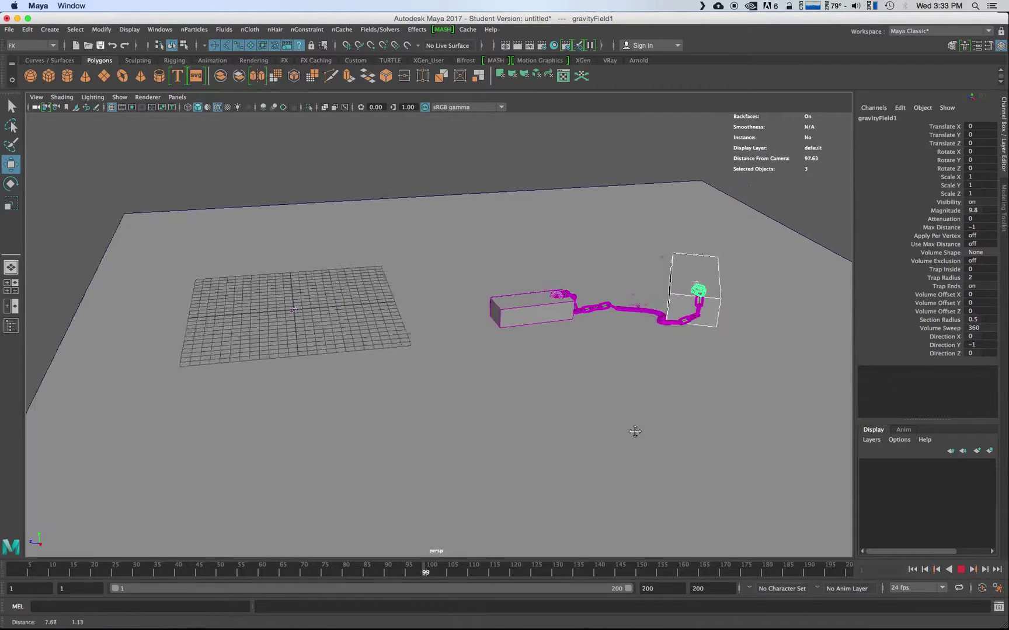
left_click_drag(635, 432, 604, 441, "alt")
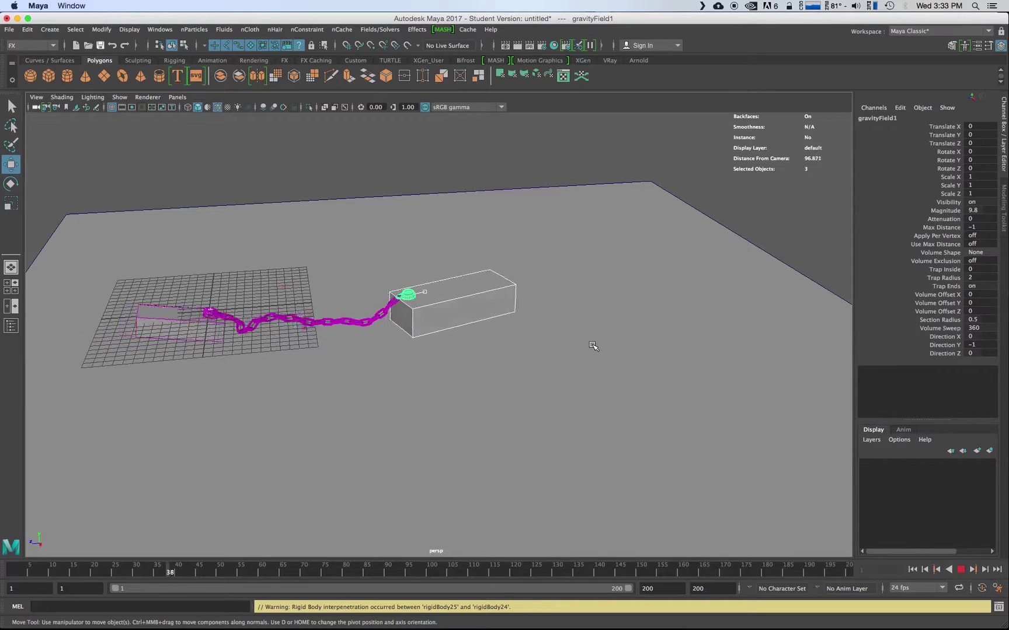
left_click_drag(594, 344, 507, 373, "alt")
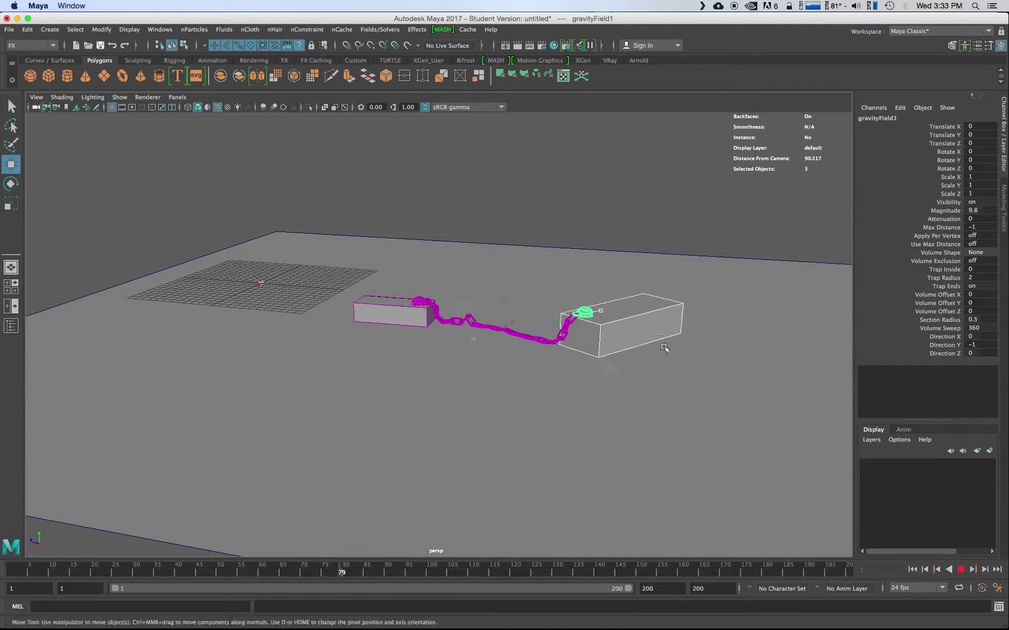
left_click(960, 572)
- Select the larger and smaller blocks and frame them in the view to examine the chain ends at frame 152
left_click(668, 320)
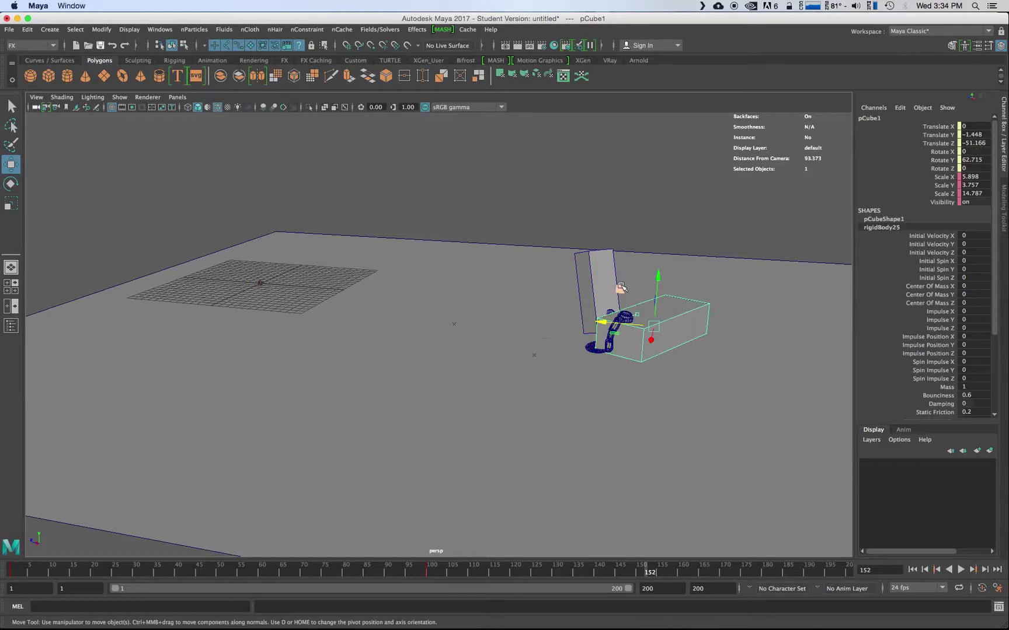
left_click(596, 272, "shift")
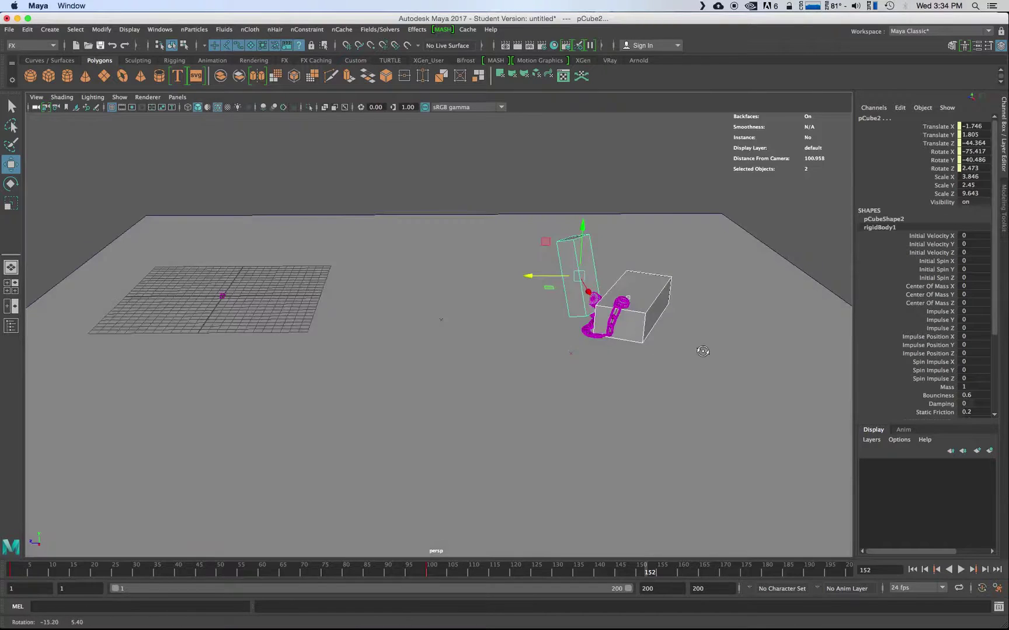
key("f")
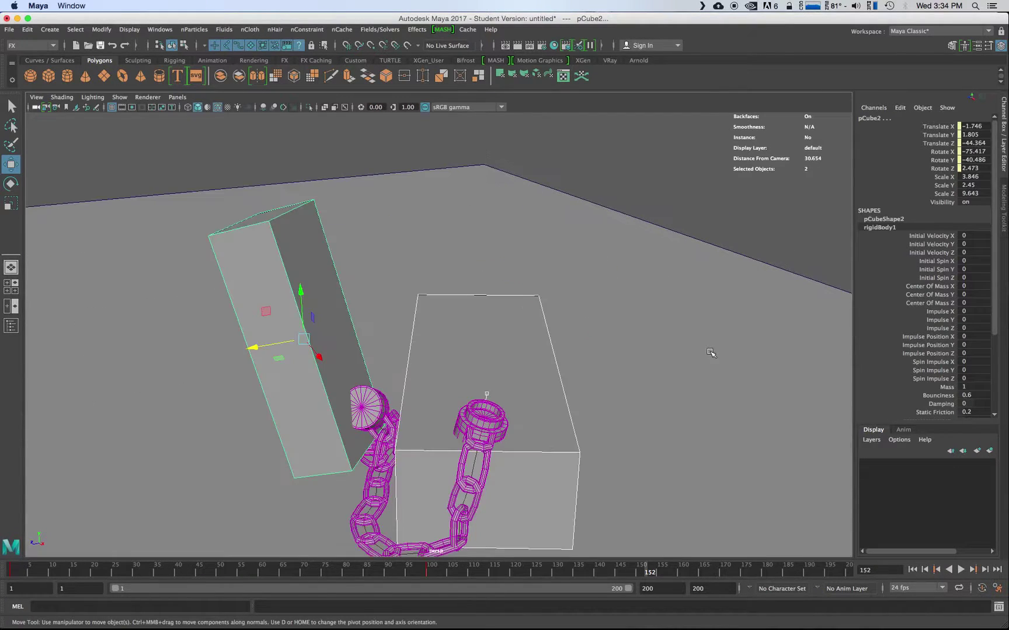